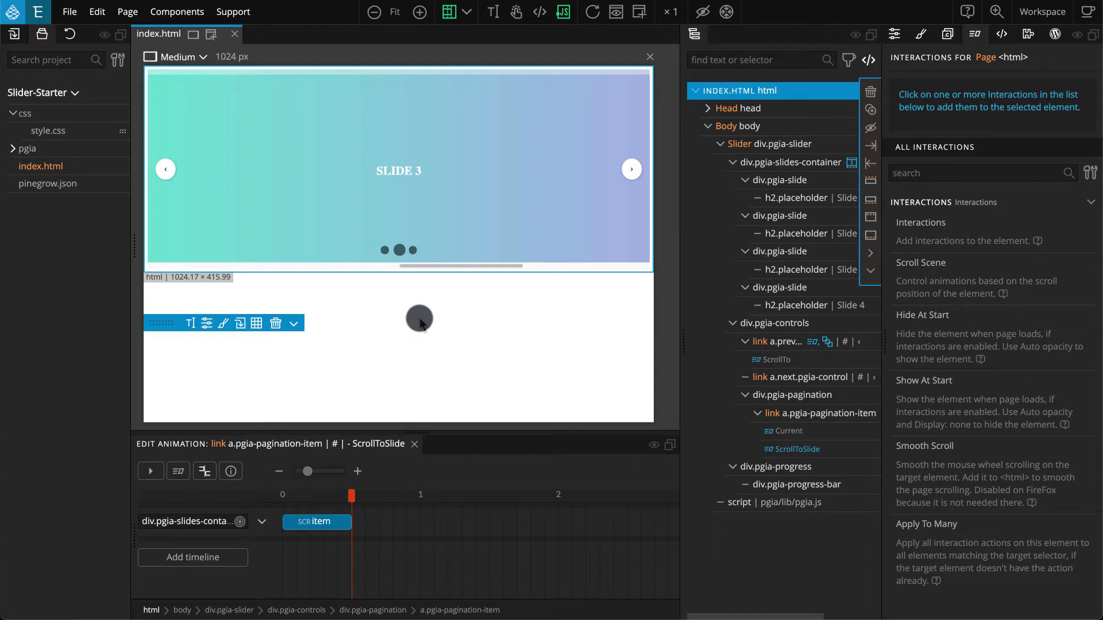
# Add an interaction named GotoNext to the Slider div.pgia-slider element, with the No event trigger that only defines the animation
pyautogui.click(824, 148)
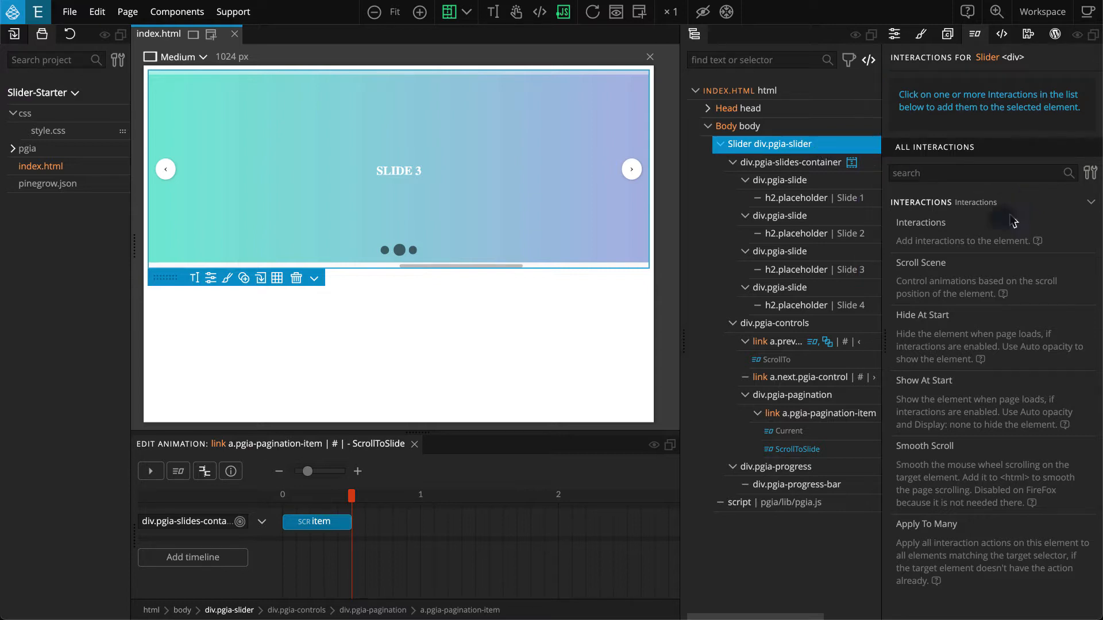
pyautogui.click(937, 228)
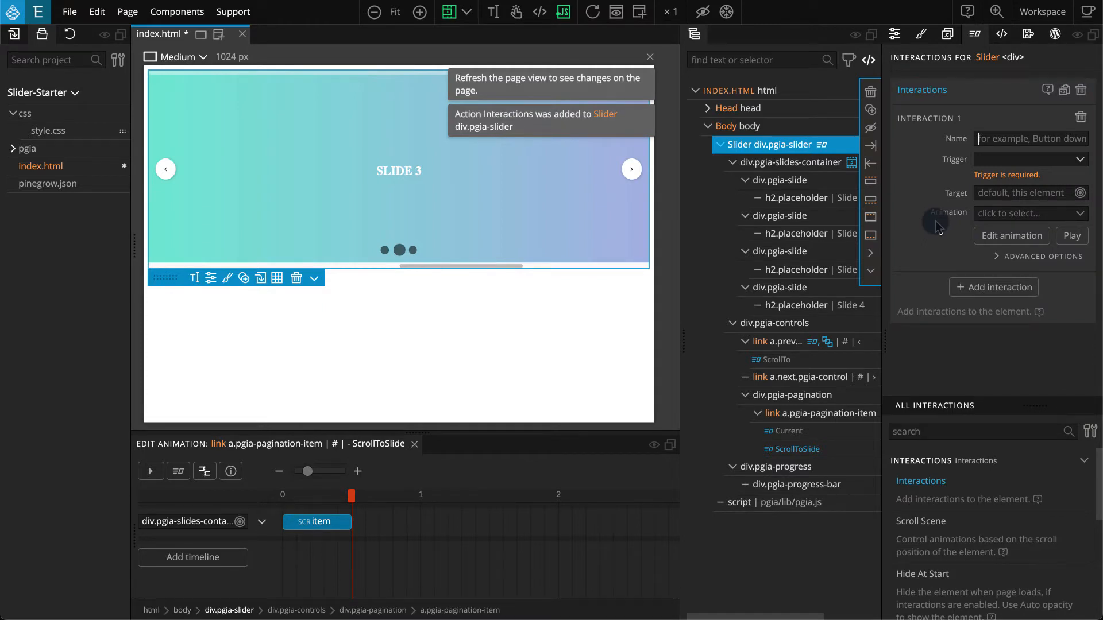
pyautogui.write('GotoNext')
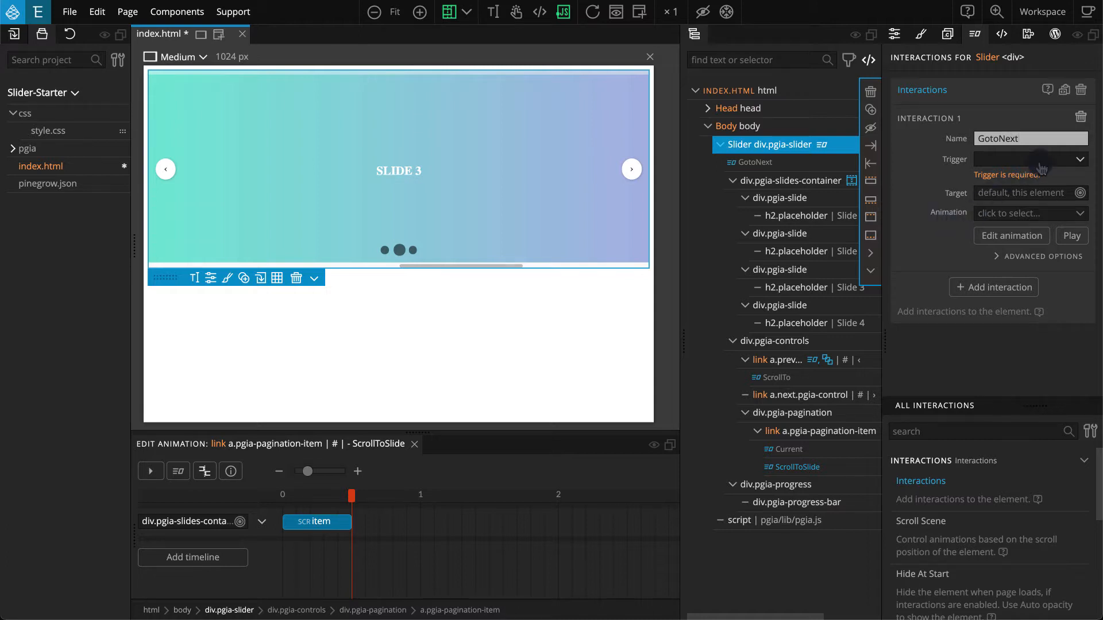
pyautogui.click(1034, 160)
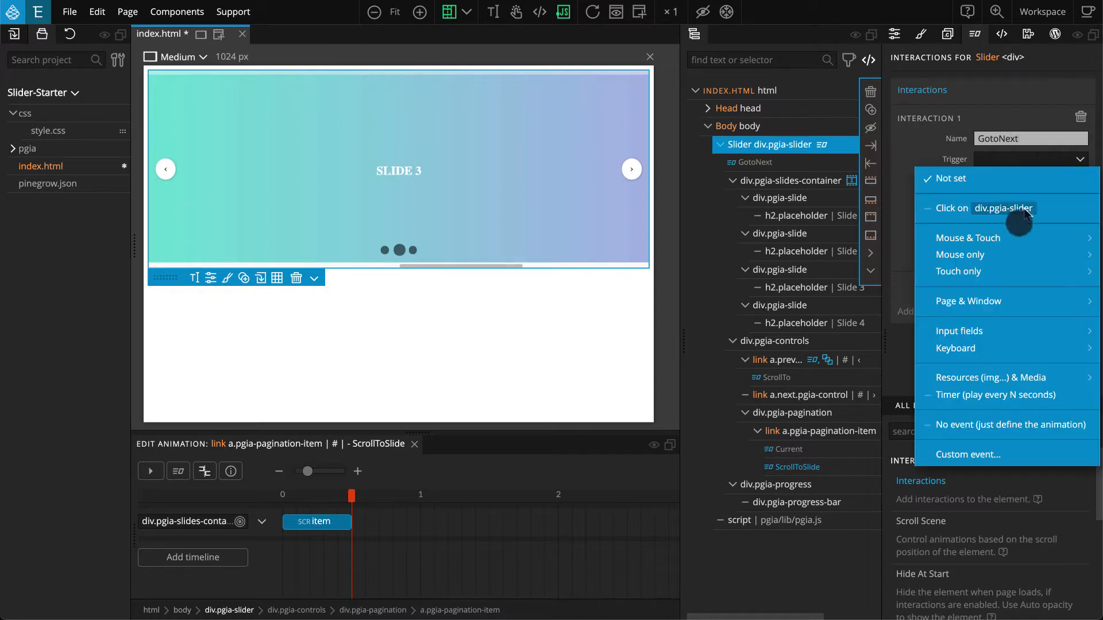
pyautogui.click(963, 425)
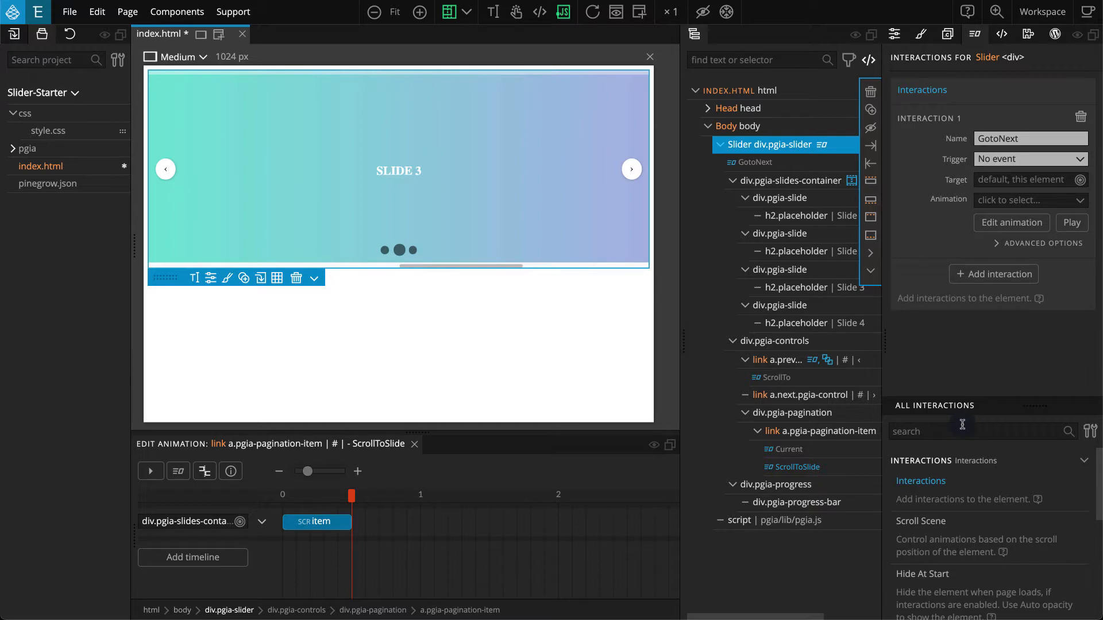
# Create a custom animation for GotoNext and set its timeline target to div.pgia-slides-container
pyautogui.click(998, 222)
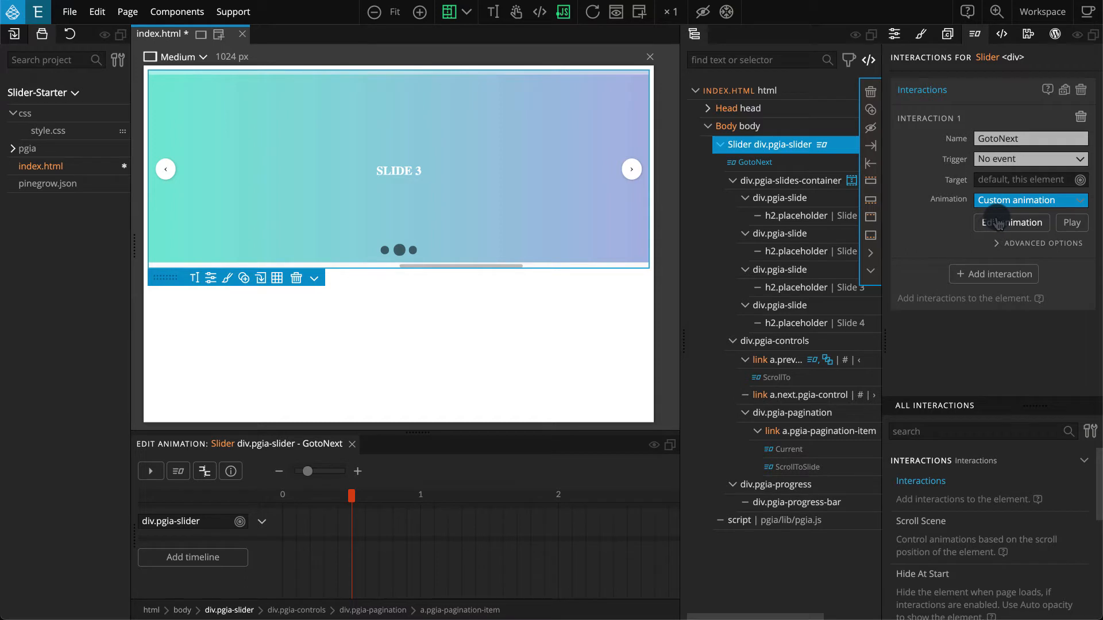
pyautogui.click(201, 523)
pyautogui.moveTo(201, 524)
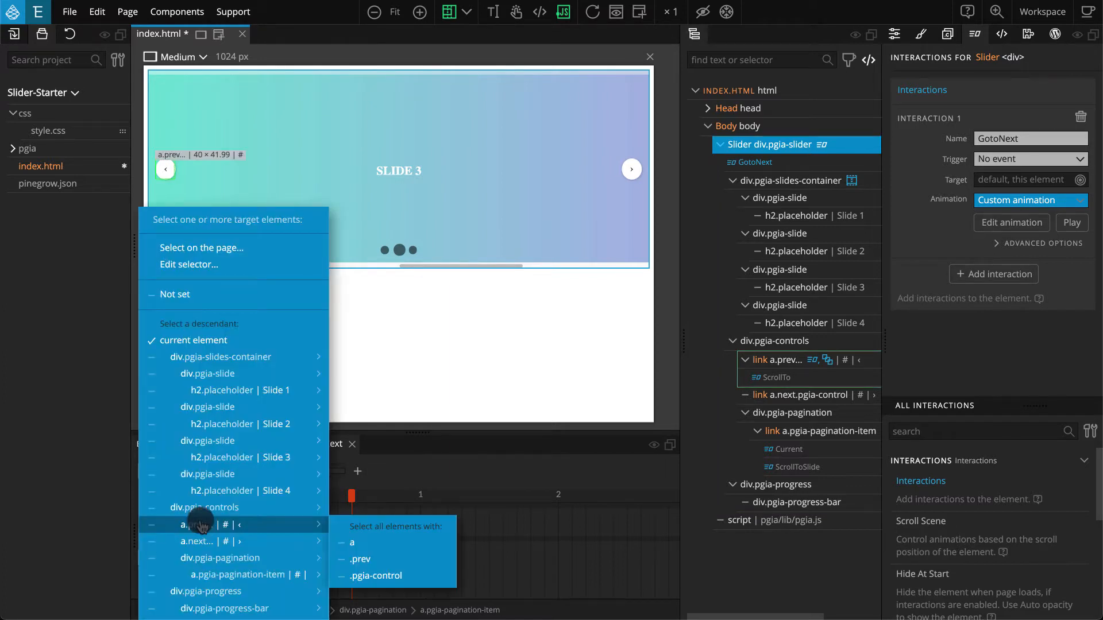
pyautogui.moveTo(256, 362)
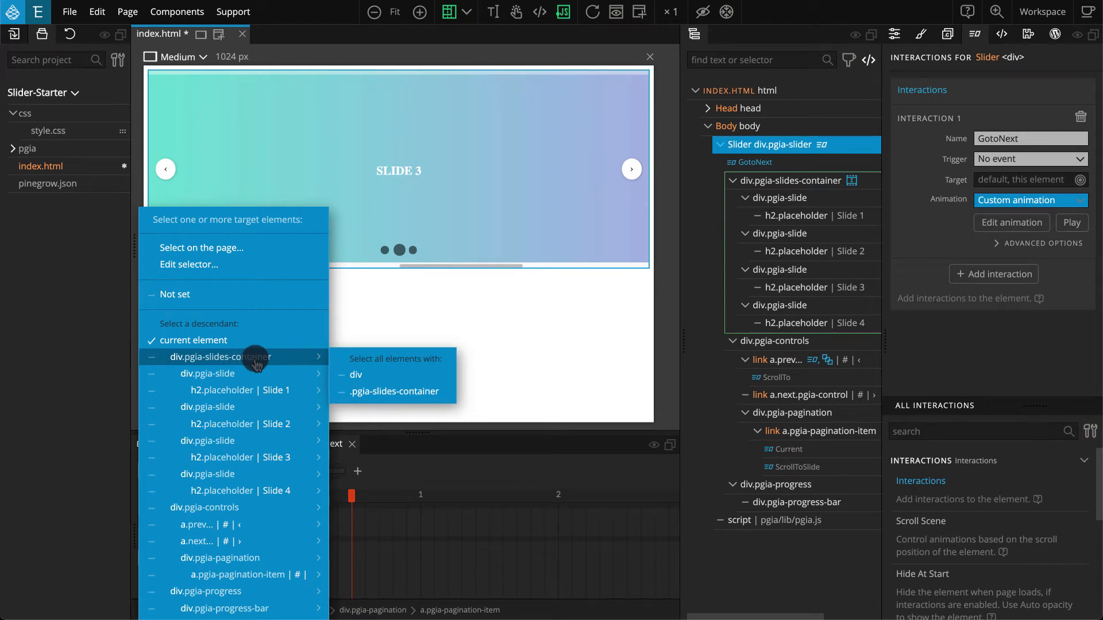
pyautogui.click(256, 359)
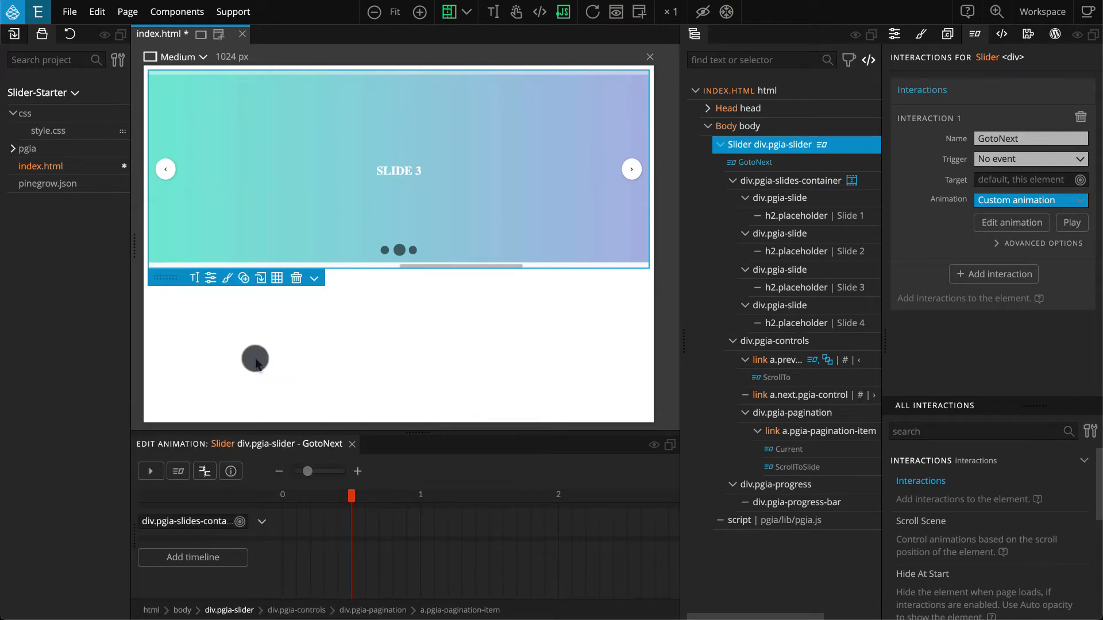
# Add a tween transition at position 0 s to the slides container timeline, with a Scroll to property set to next
pyautogui.doubleClick(305, 520)
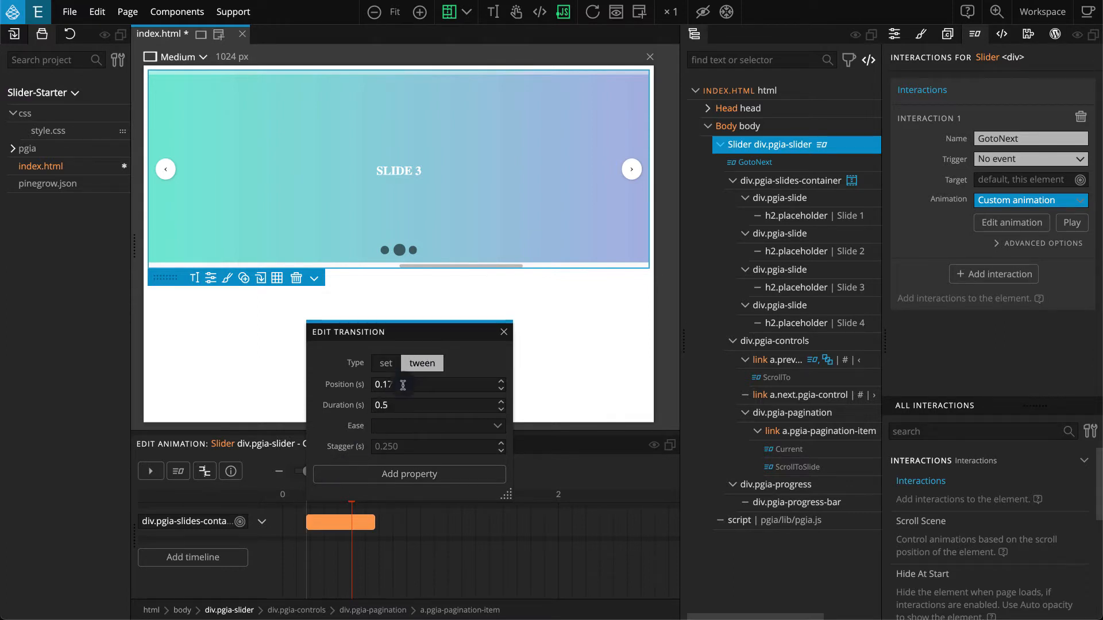
pyautogui.moveTo(403, 385); pyautogui.dragTo(366, 381)
pyautogui.write('0')
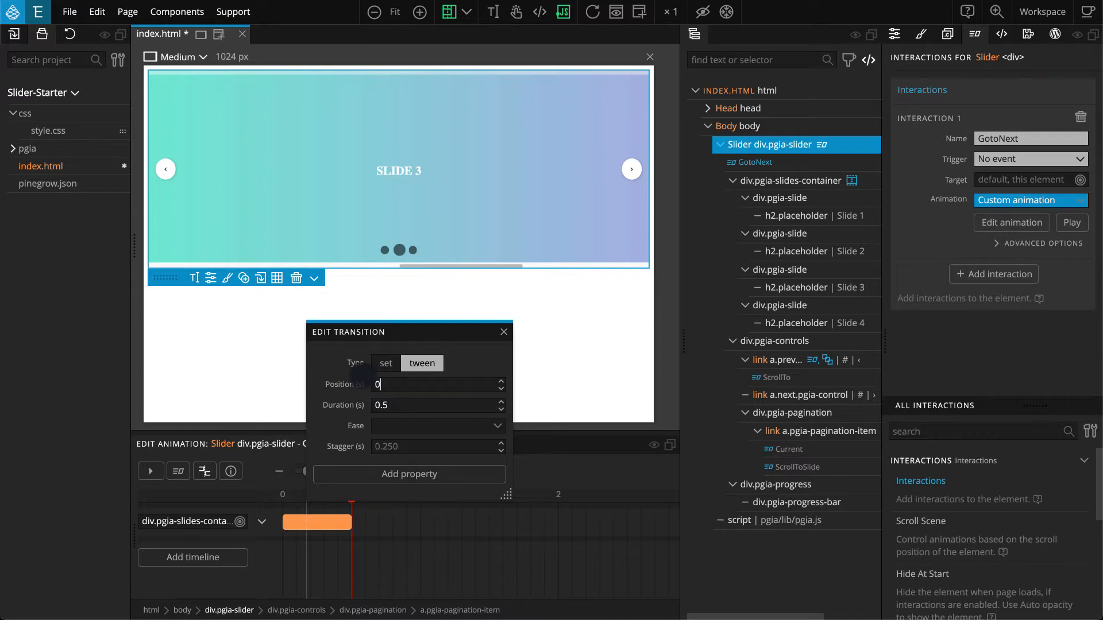
pyautogui.press('Tab')
pyautogui.click(462, 476)
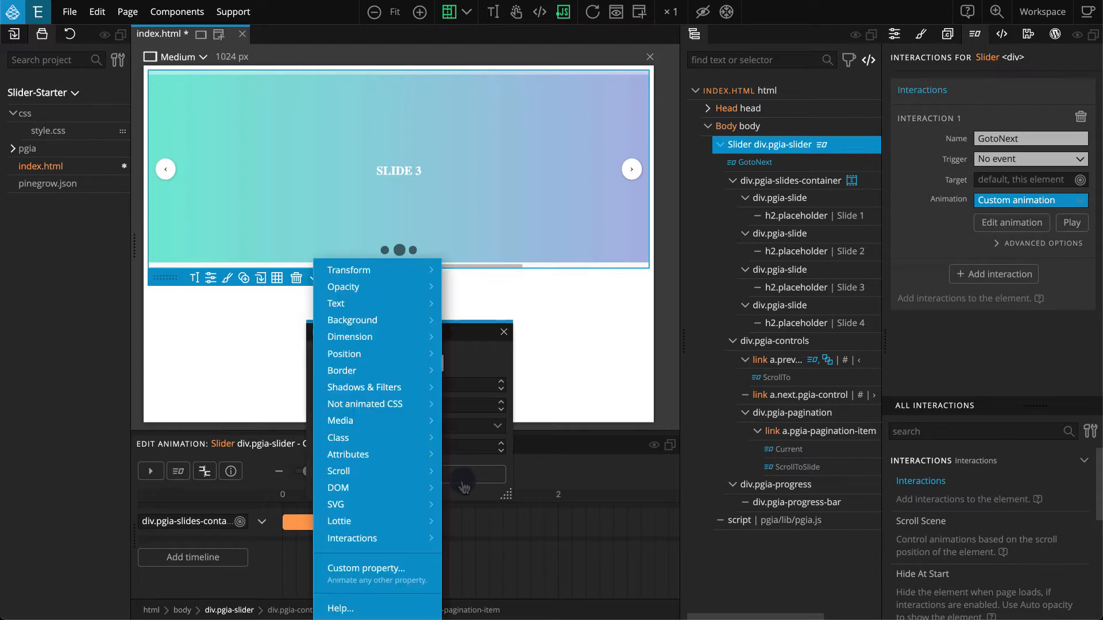
pyautogui.moveTo(415, 474)
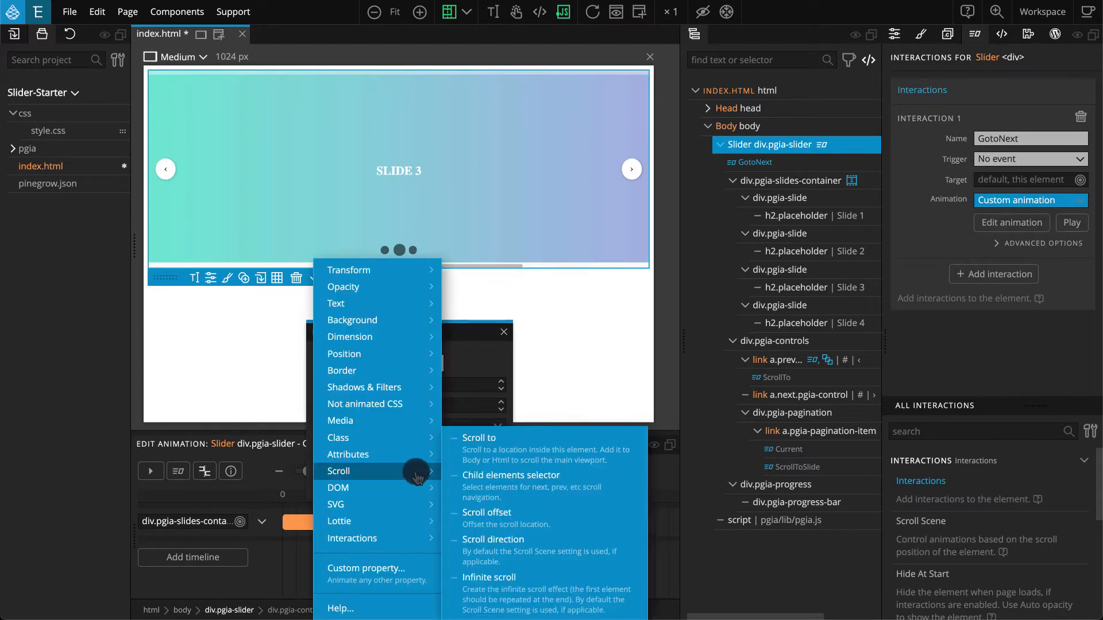
pyautogui.click(485, 458)
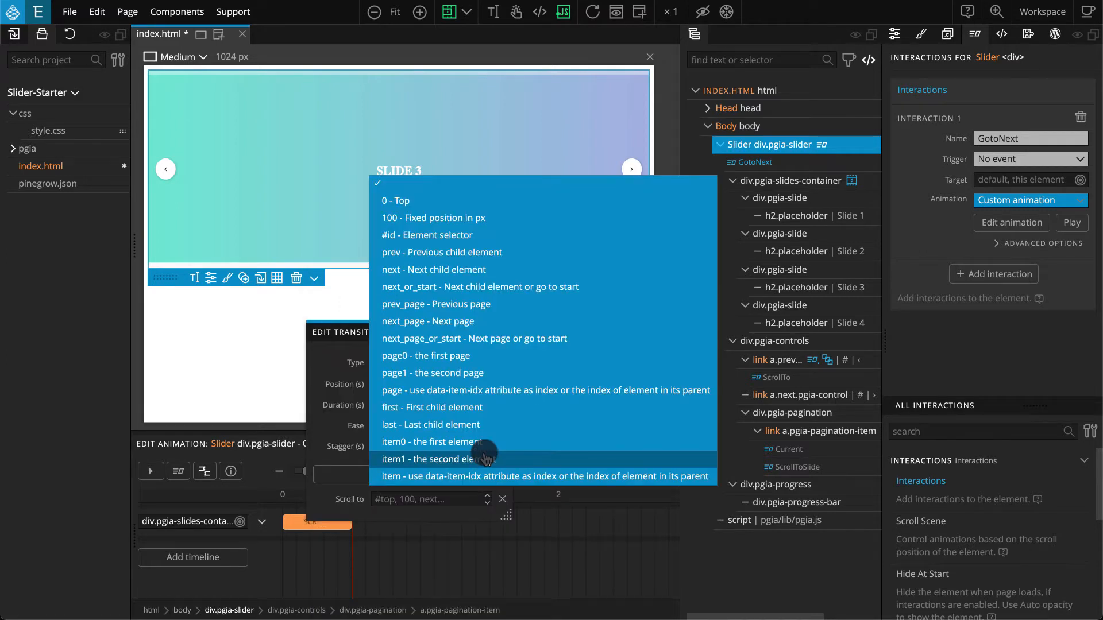
pyautogui.click(494, 271)
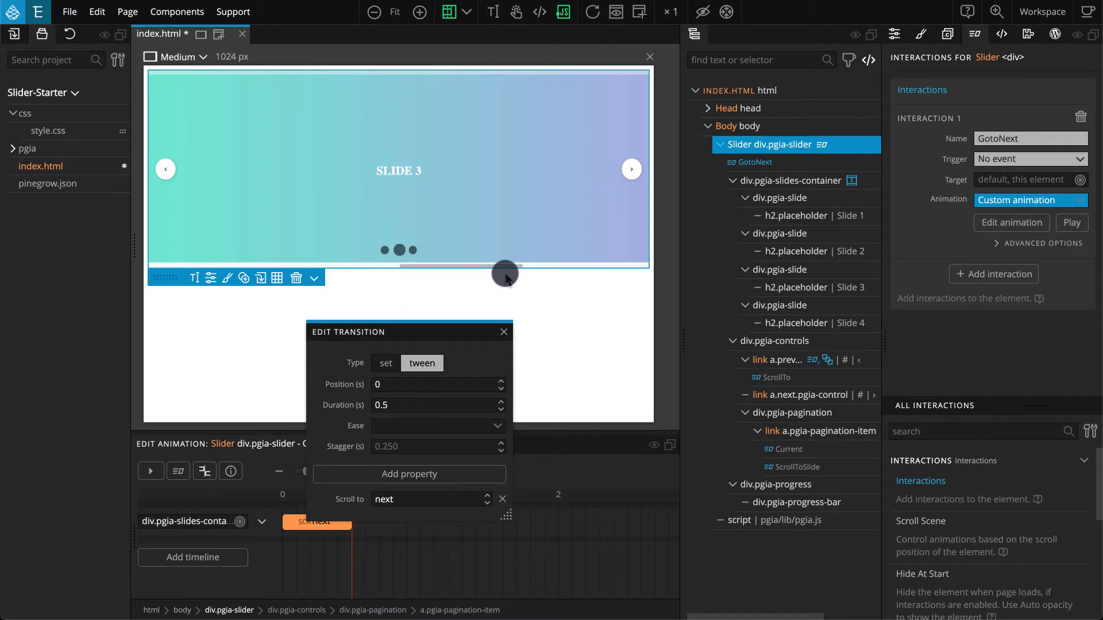
pyautogui.click(503, 333)
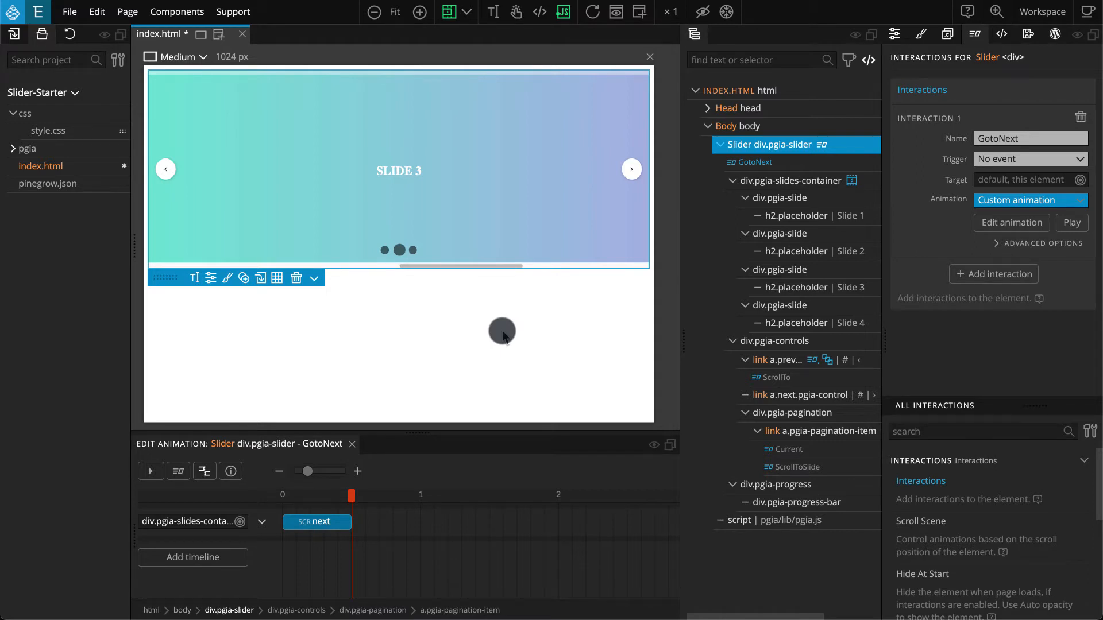
# Add a second interaction to the slider named AutoPlay, triggered by Load - Immediately / When created
pyautogui.click(988, 276)
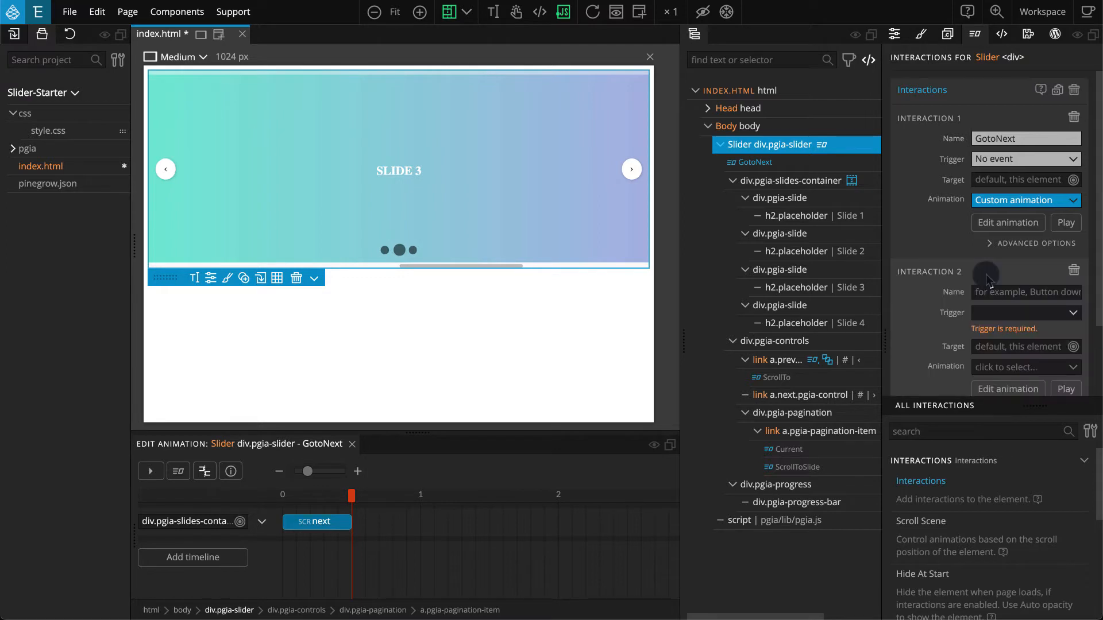
pyautogui.scroll(-2, 988, 277)
pyautogui.click(1001, 213)
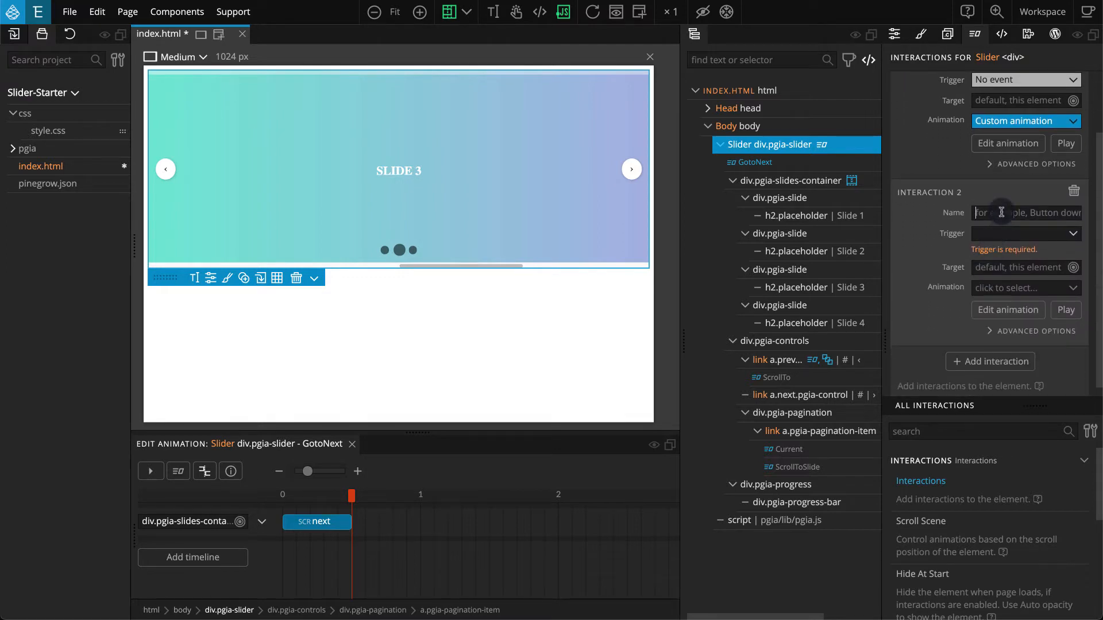
pyautogui.write('AutoP')
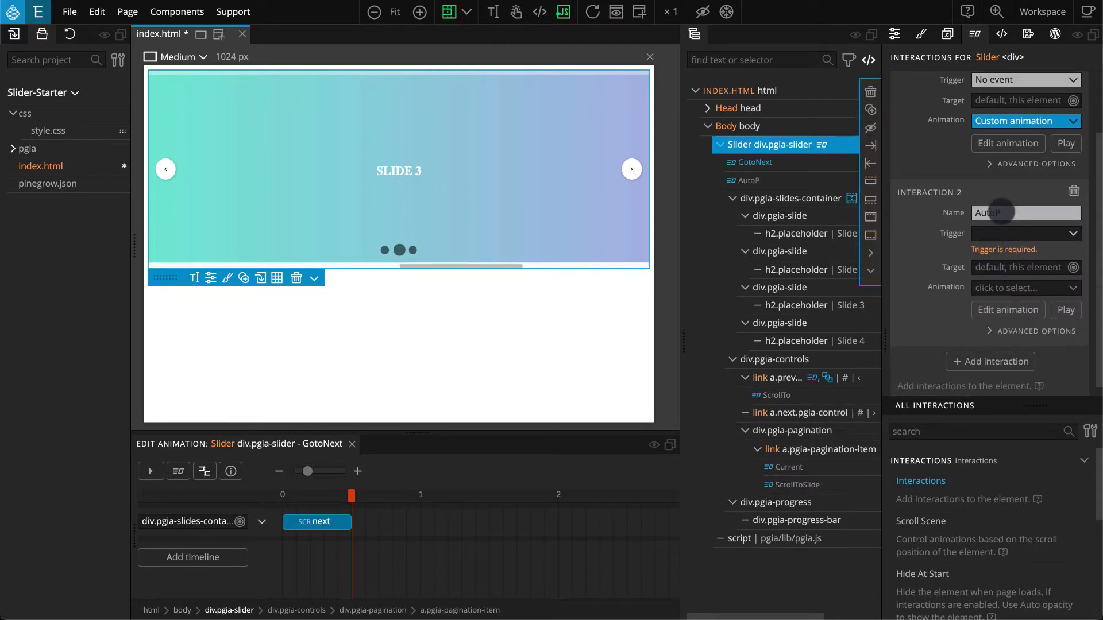
pyautogui.write('lay')
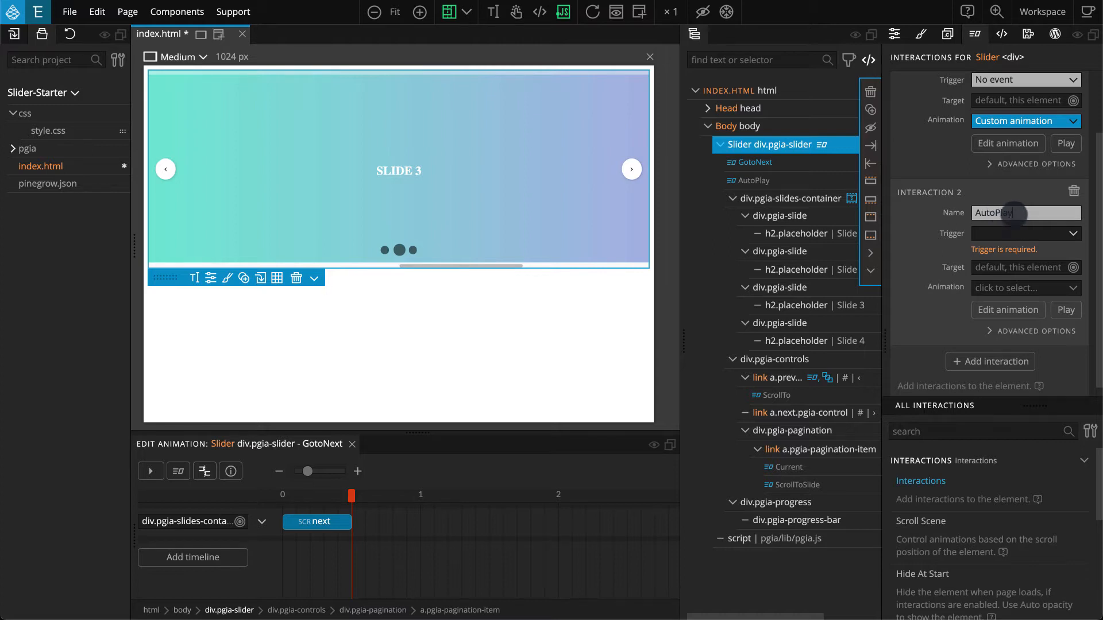
pyautogui.click(1014, 235)
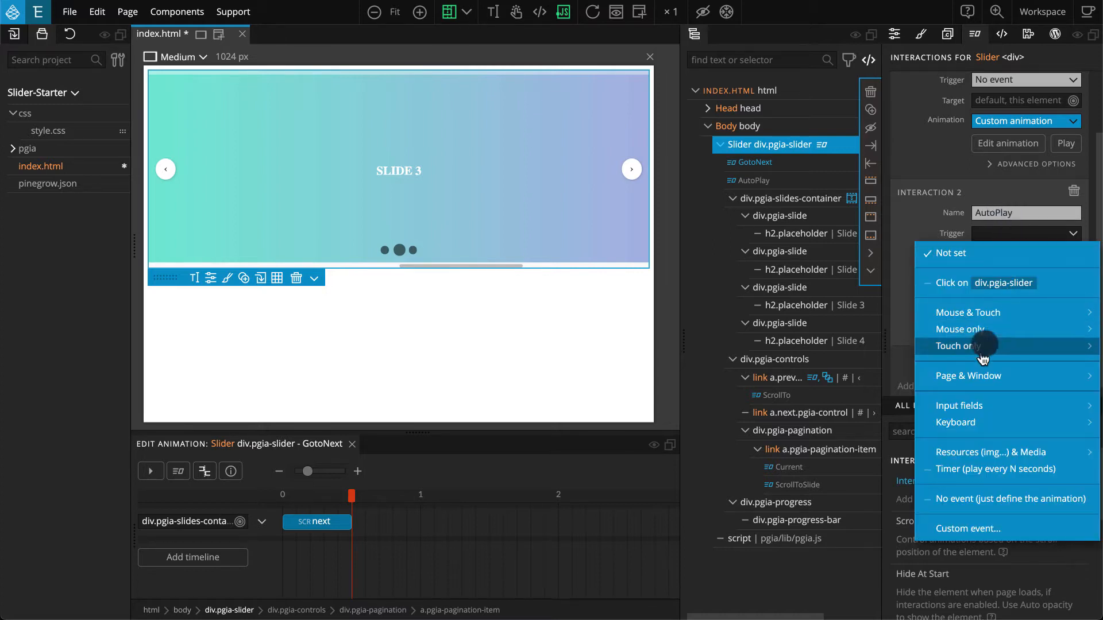
pyautogui.click(977, 377)
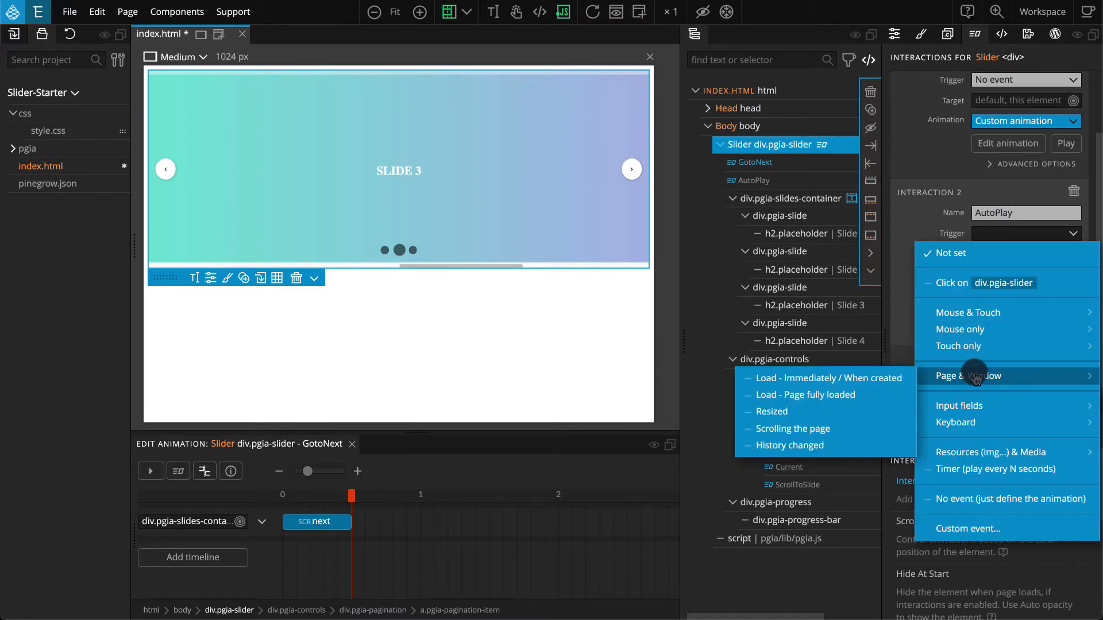
pyautogui.click(910, 380)
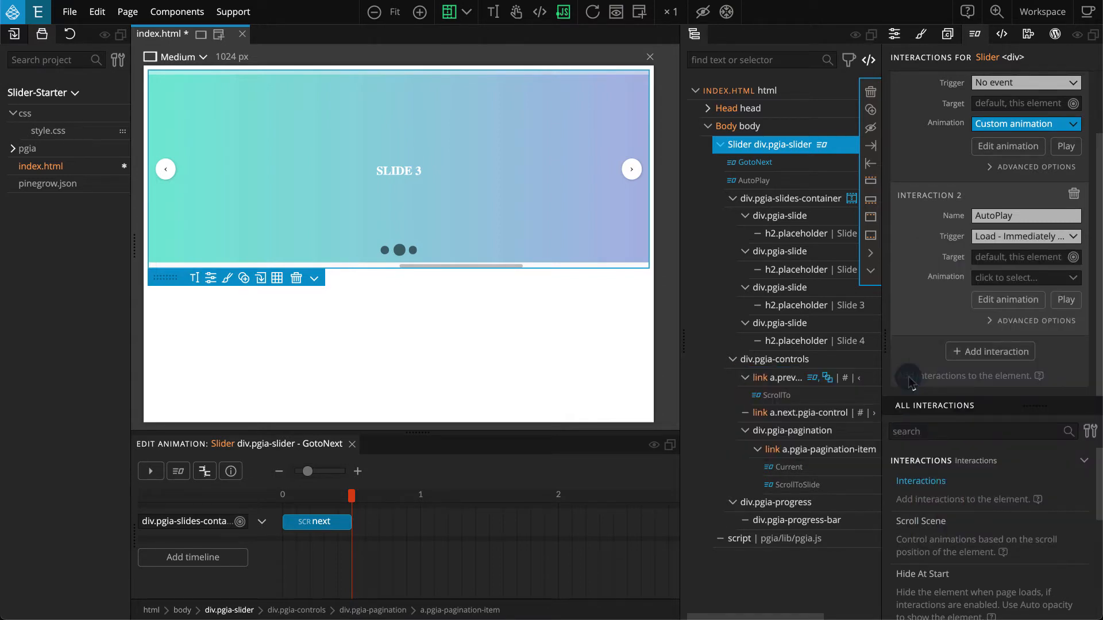
# Create a custom animation for AutoPlay and add a set-type transition at 2 s on the div.pgia-slider timeline
pyautogui.click(1000, 307)
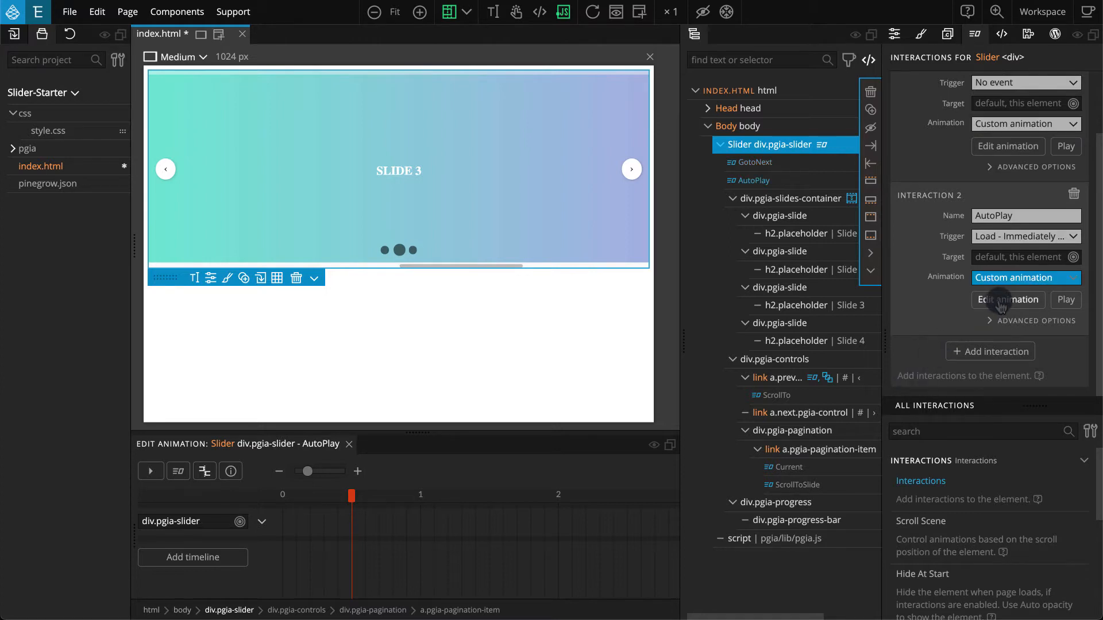
pyautogui.click(298, 527)
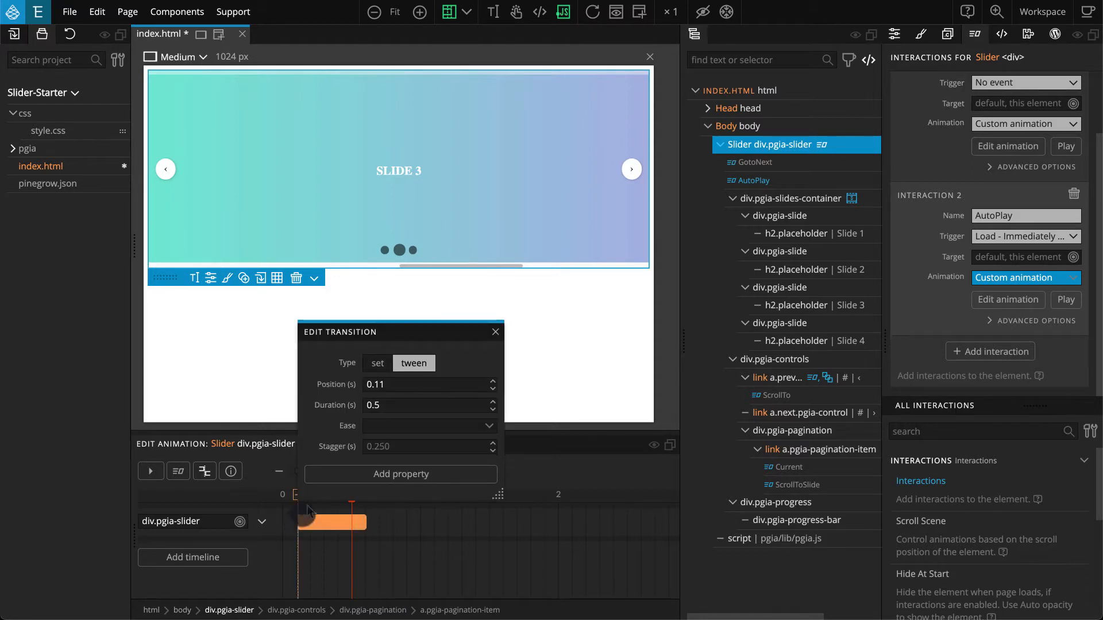
pyautogui.click(377, 363)
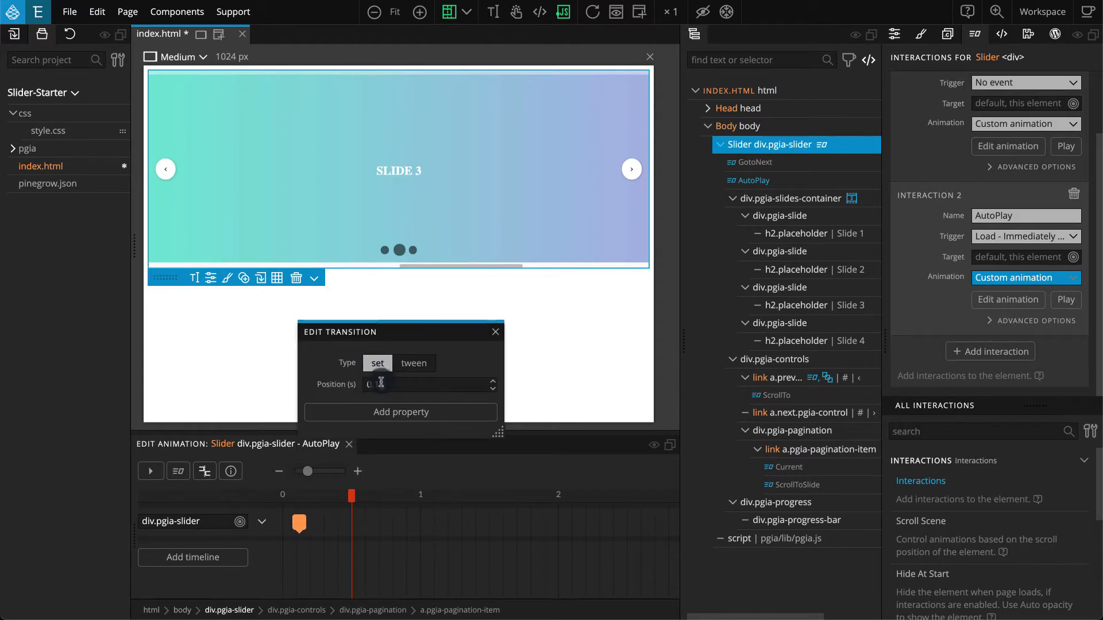
pyautogui.moveTo(392, 383); pyautogui.dragTo(362, 386)
pyautogui.write('2')
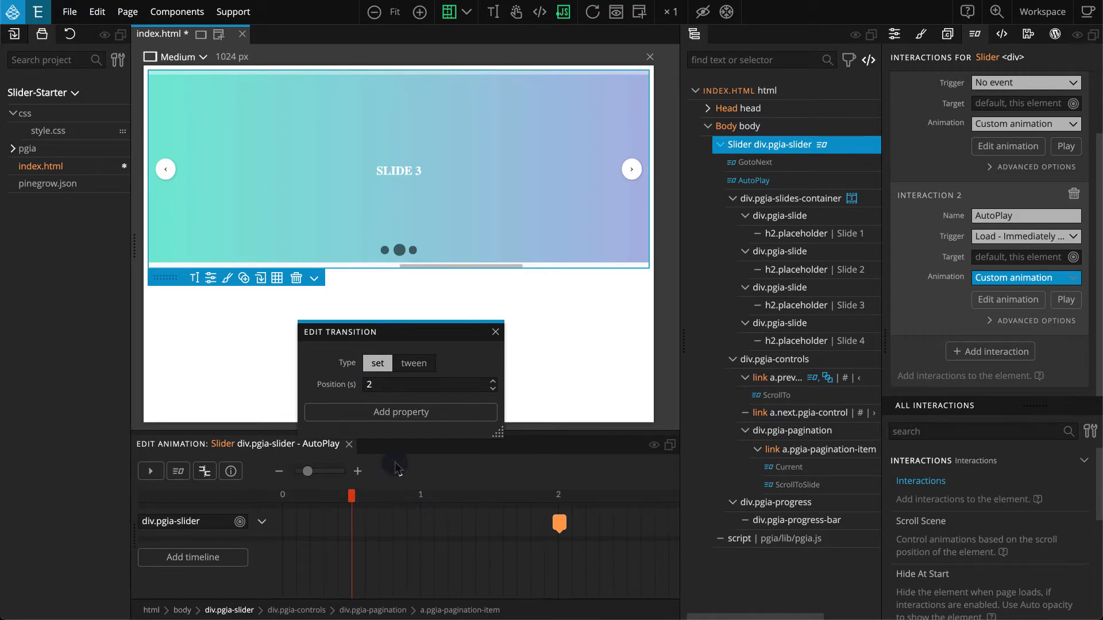
# Give the 2 s transition a Play animation property that plays GotoNext
pyautogui.click(463, 415)
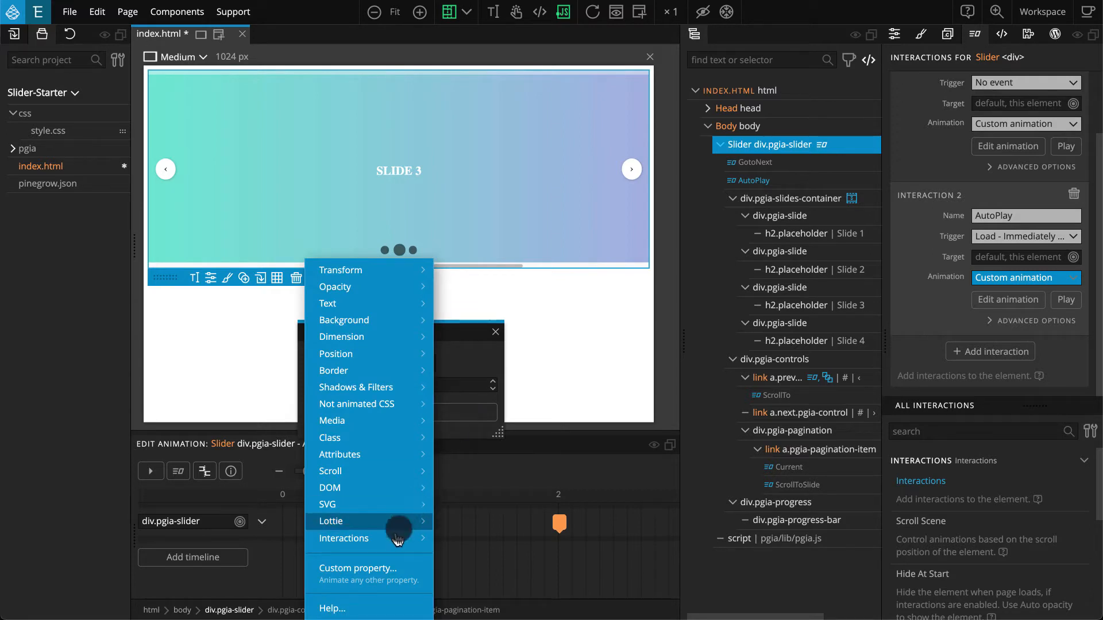
pyautogui.moveTo(402, 538)
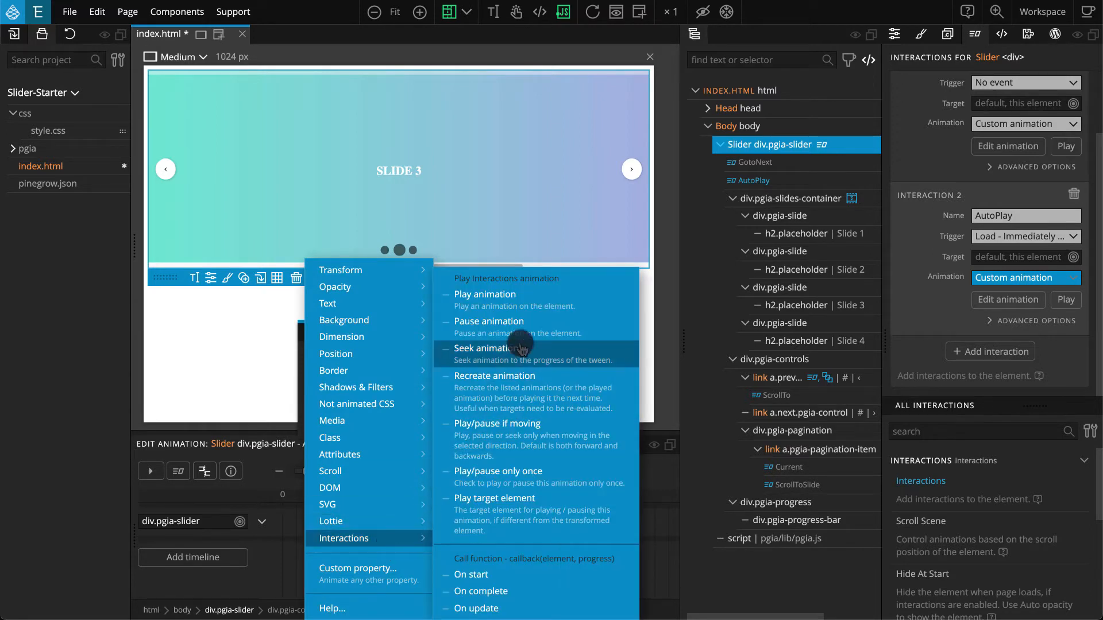
pyautogui.click(544, 303)
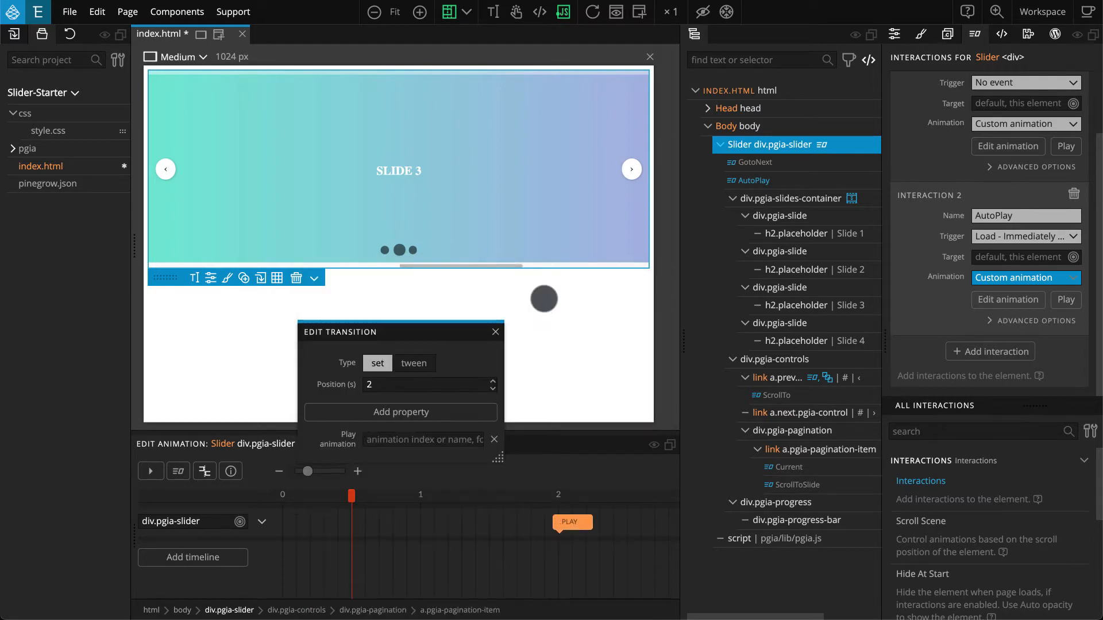
pyautogui.write('GotoNext')
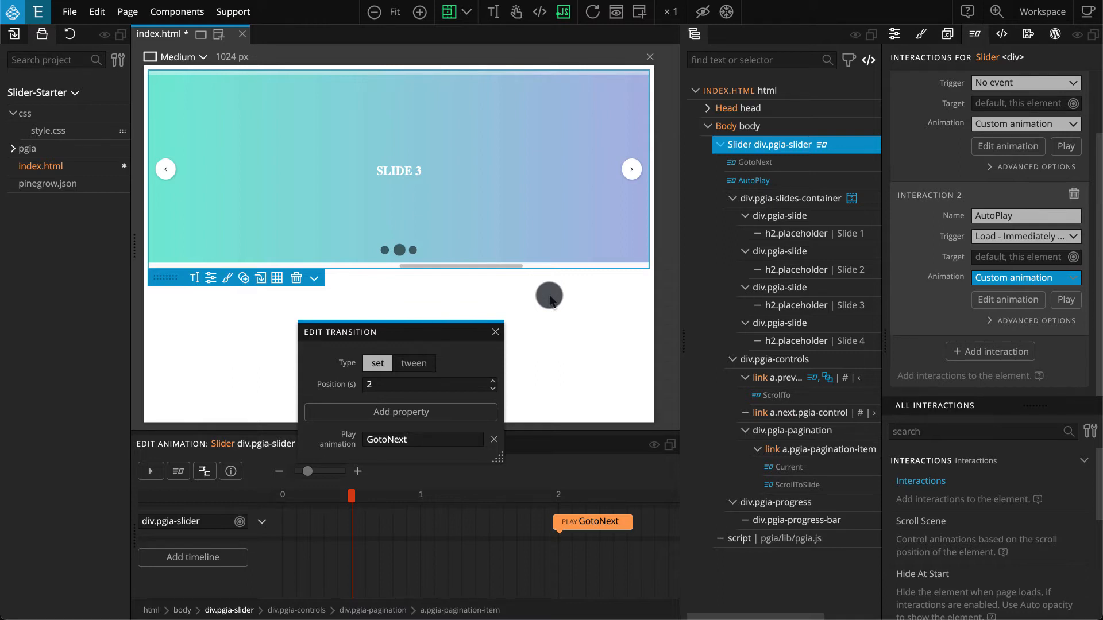
pyautogui.click(495, 332)
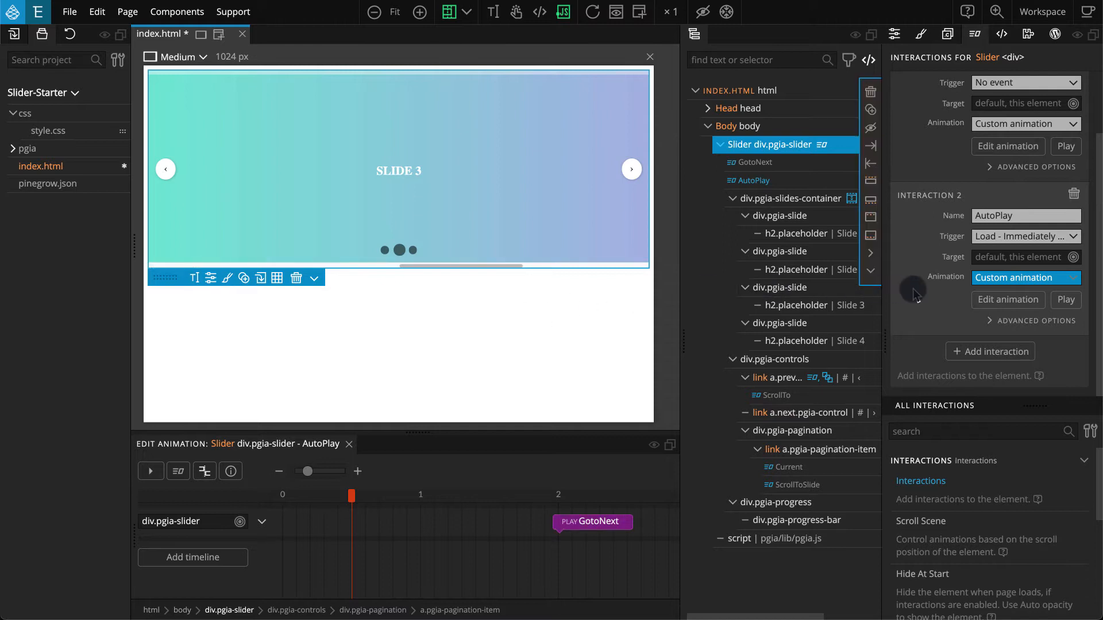
# Set the AutoPlay interaction's Repeat option to -1 so that it loops endlessly
pyautogui.click(1024, 322)
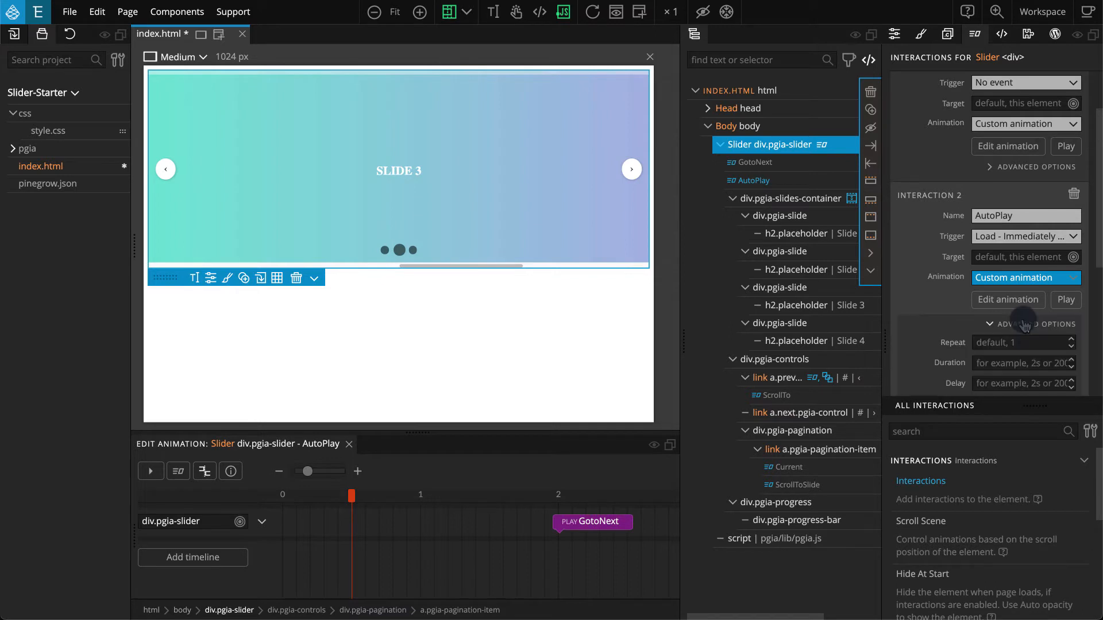
pyautogui.scroll(-2, 1024, 325)
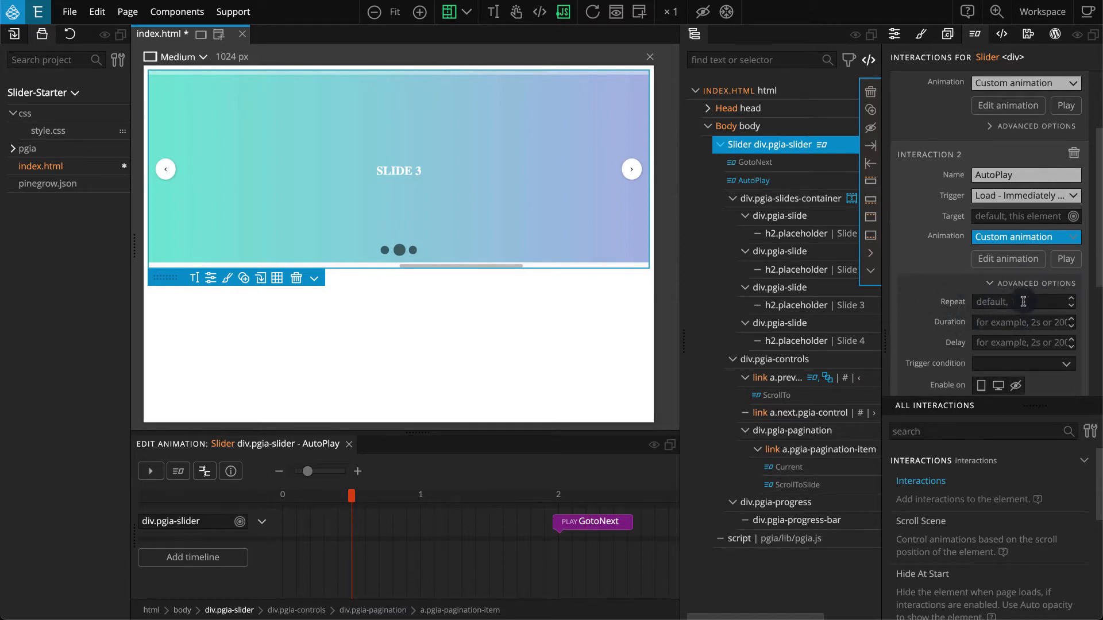
pyautogui.scroll(-3, 997, 236)
pyautogui.write('-1')
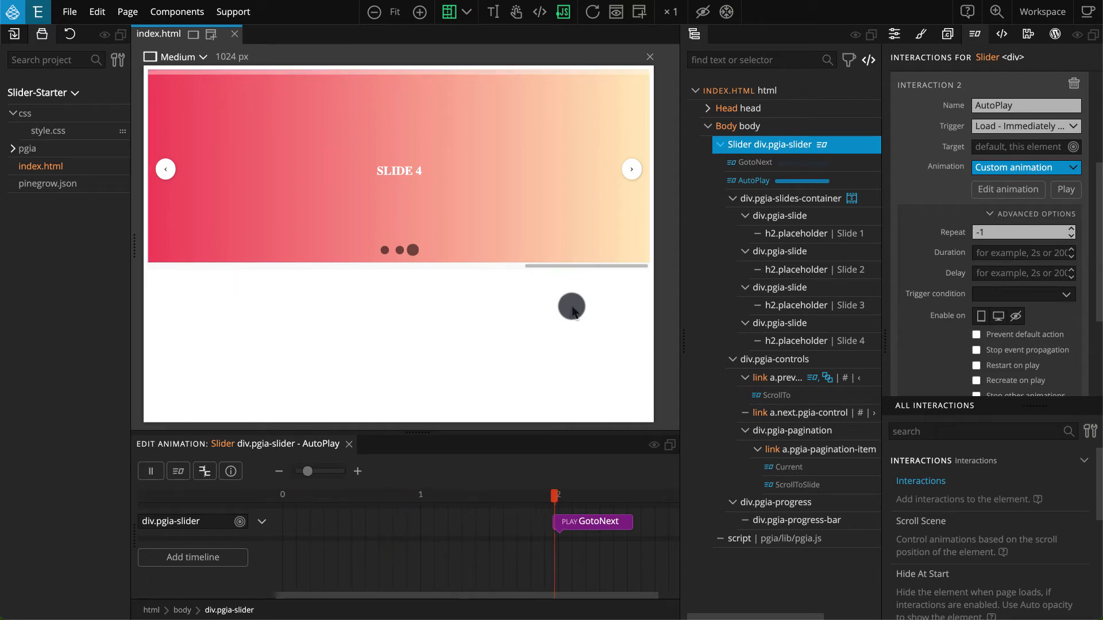
# Save the page and enable Infinite scroll in the pagination options of div.pgia-slides-container
pyautogui.hotkey('ctrl', 's')
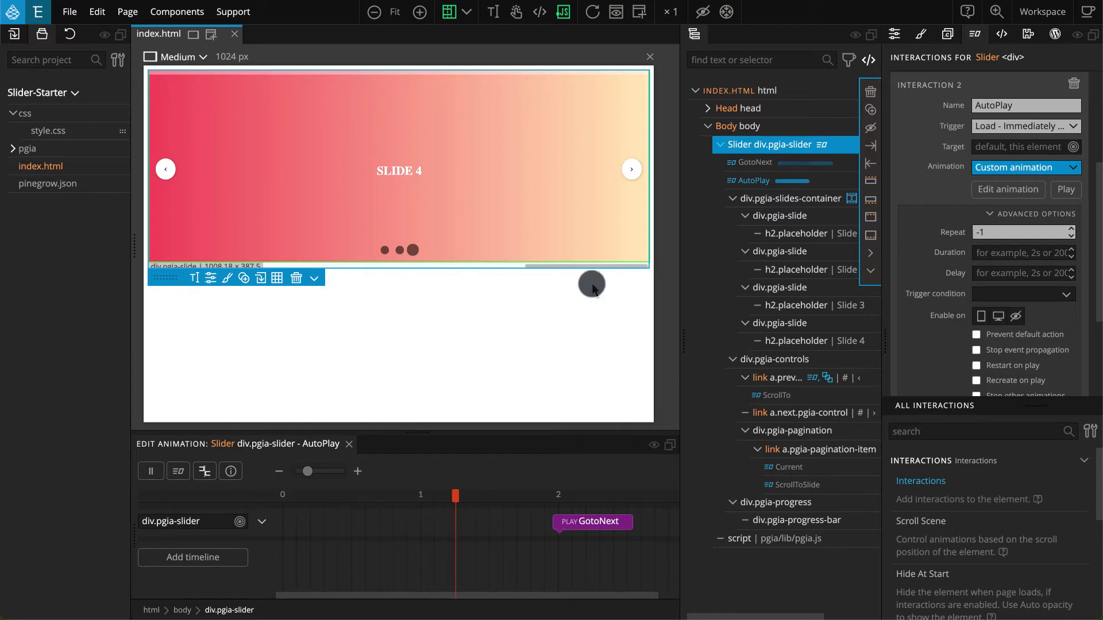
pyautogui.click(770, 201)
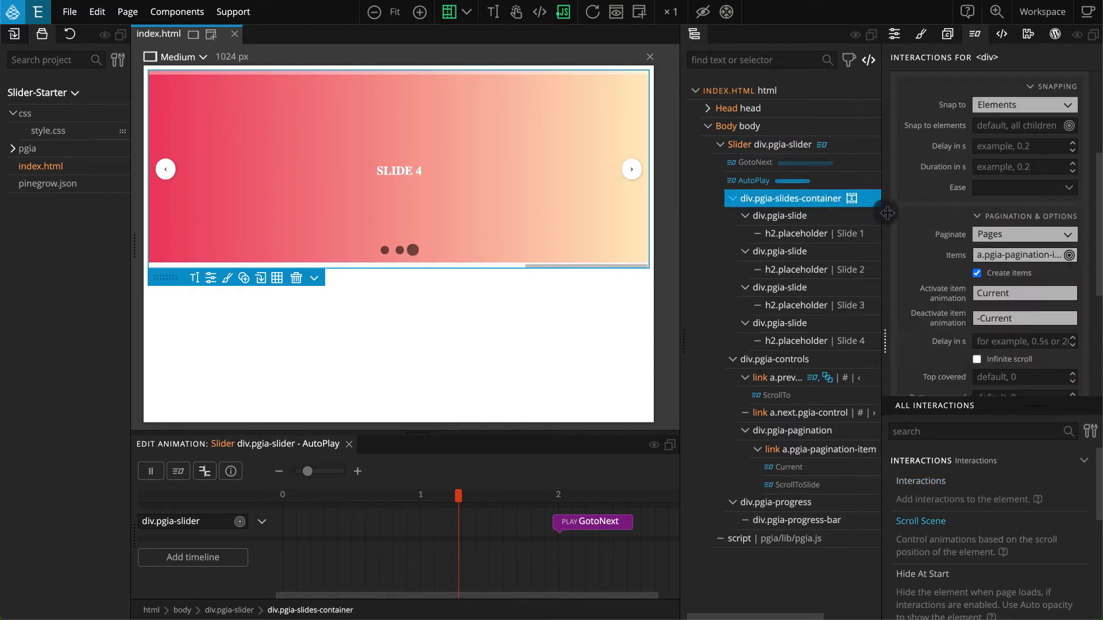
pyautogui.moveTo(942, 230)
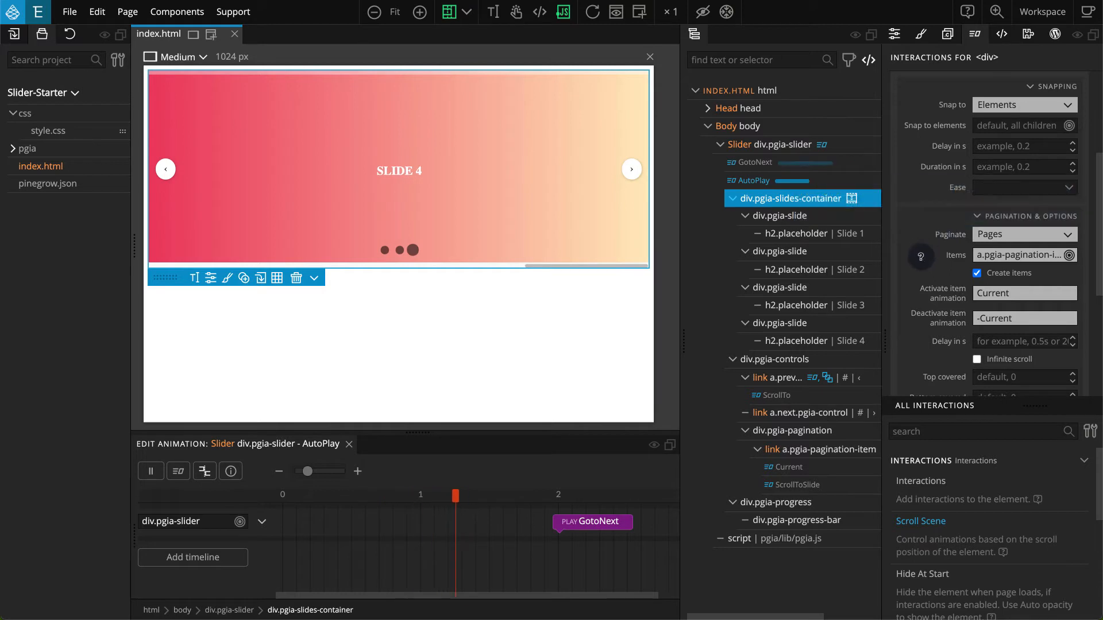
pyautogui.scroll(-3, 968, 259)
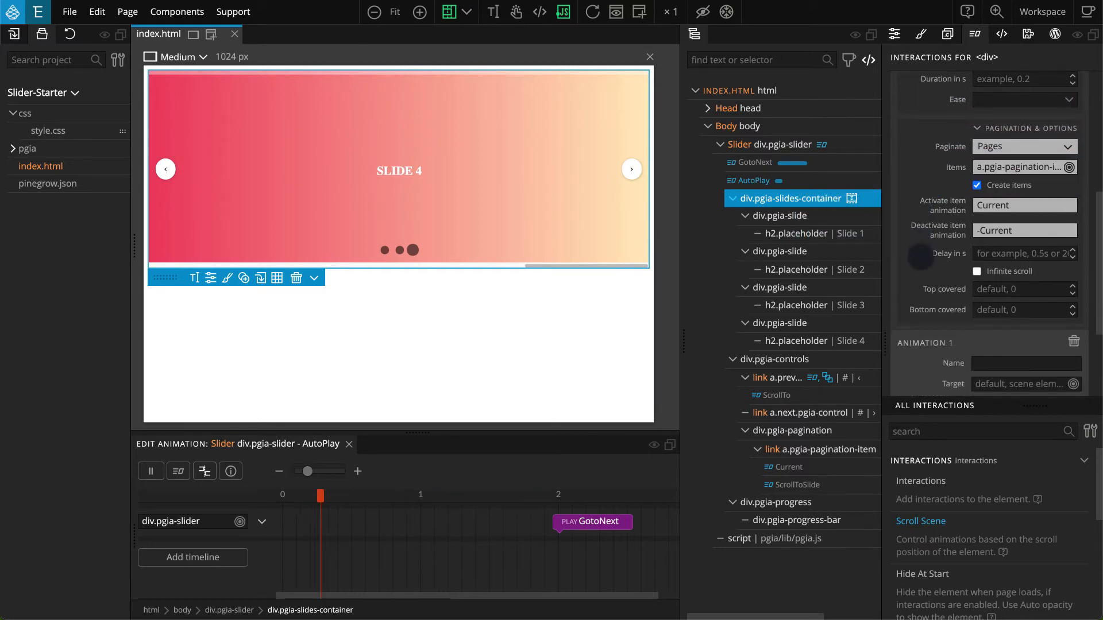
pyautogui.click(977, 269)
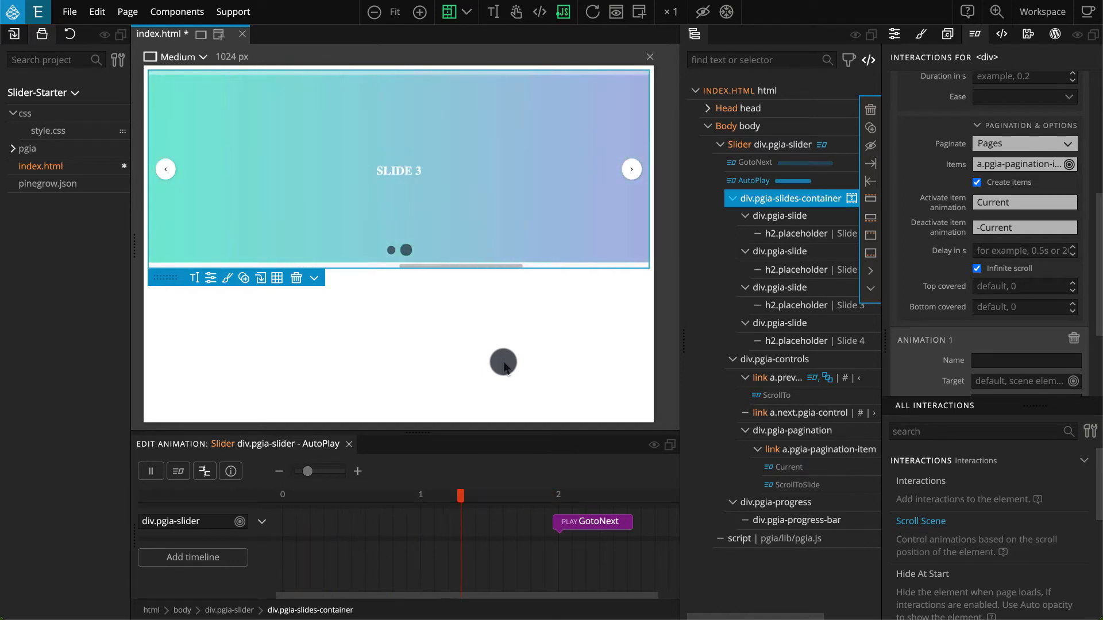
# Add a third interaction to the slider named CloneFirstSlide with the Load - Immediately trigger
pyautogui.click(802, 146)
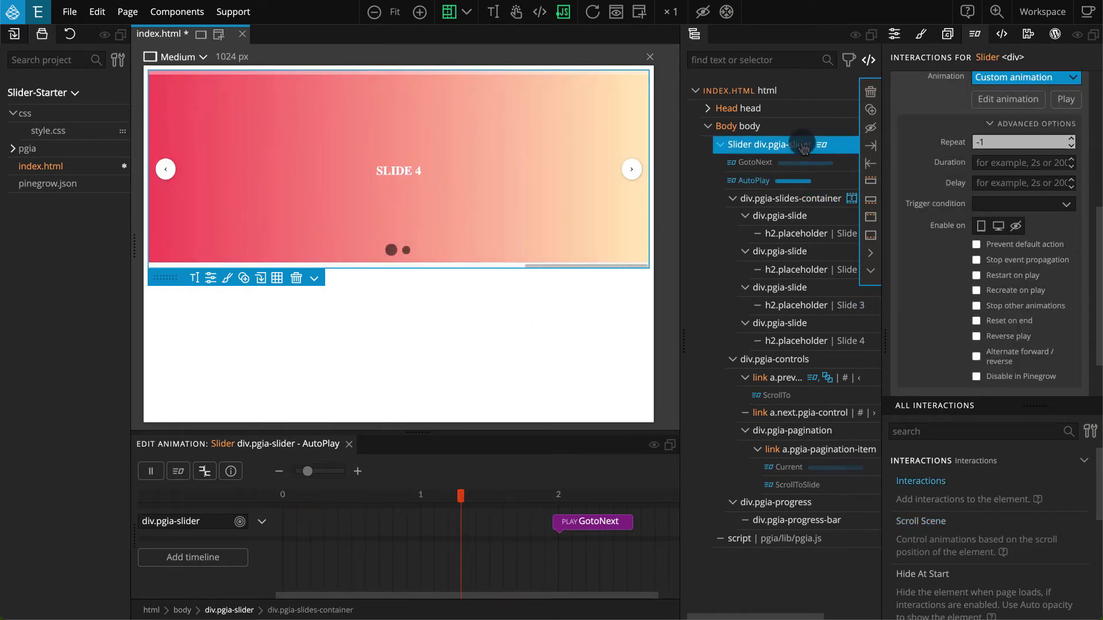
pyautogui.scroll(-1, 944, 212)
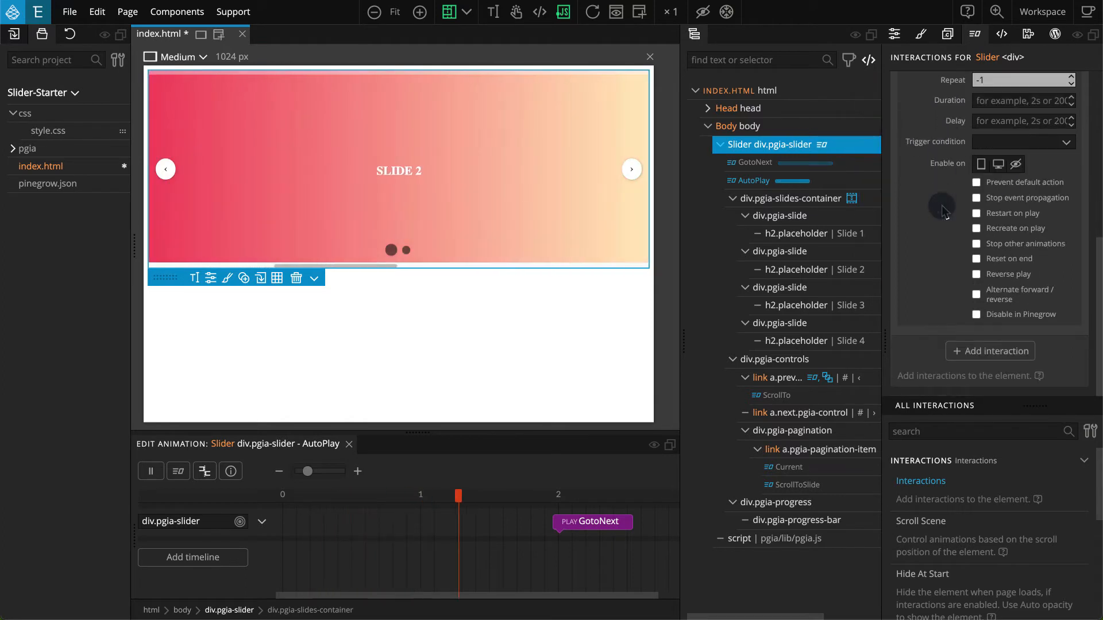
pyautogui.click(970, 352)
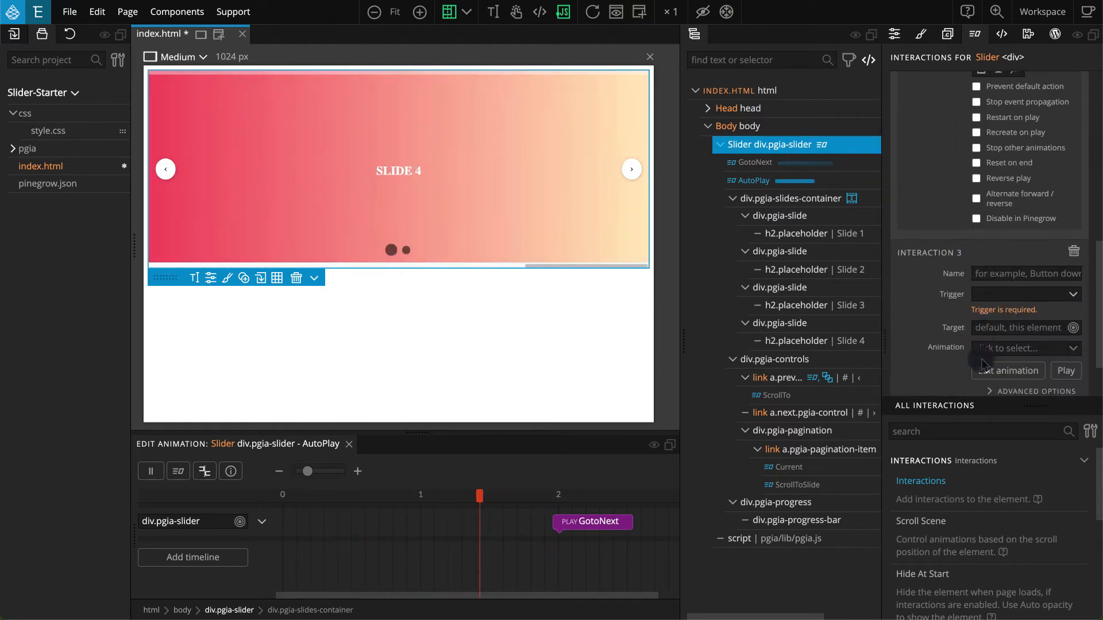
pyautogui.click(1002, 203)
pyautogui.write('Cl')
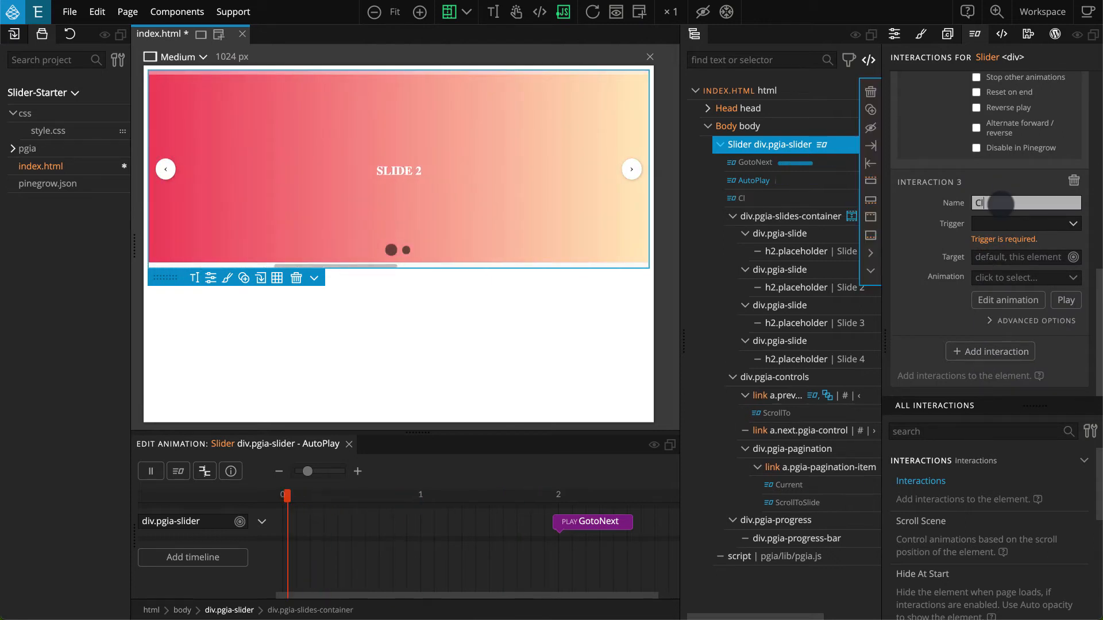
pyautogui.write('oneFirst')
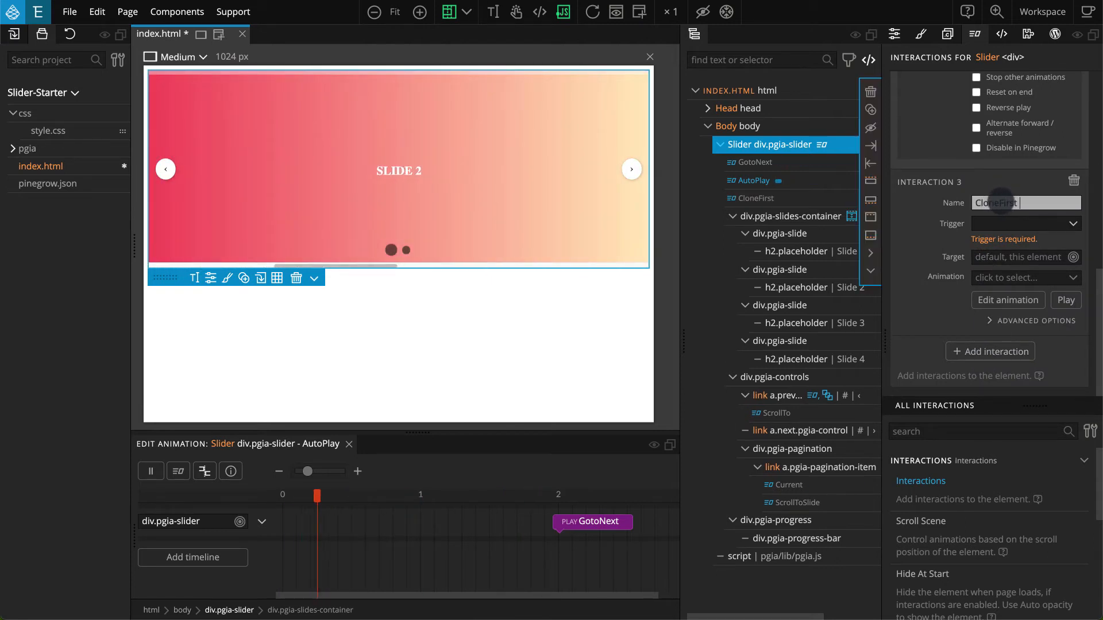
pyautogui.write('Slide')
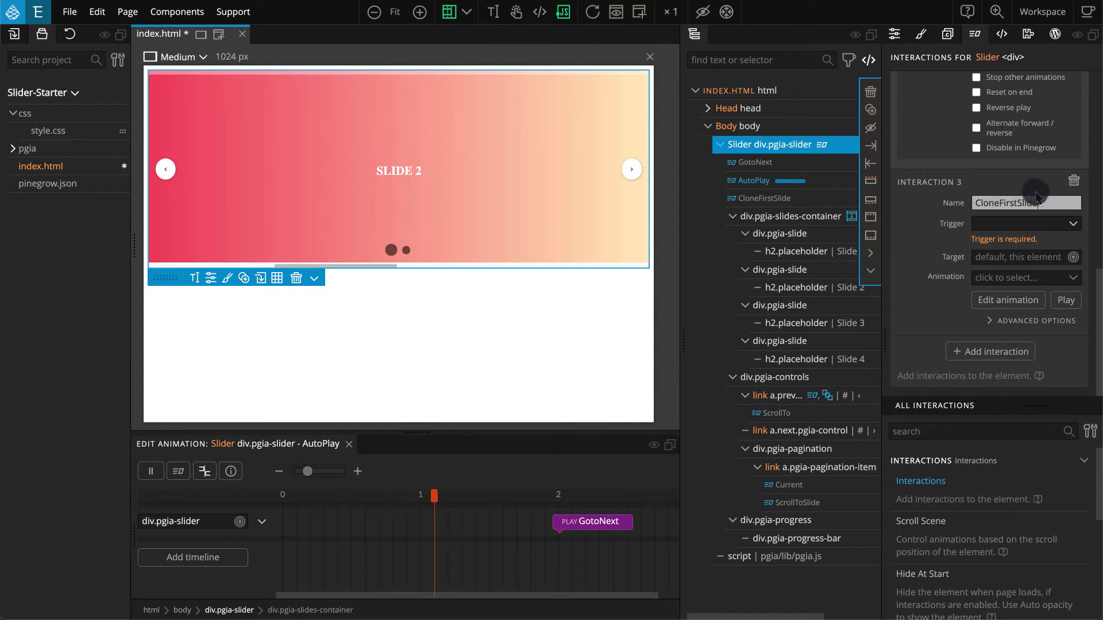
pyautogui.click(1013, 225)
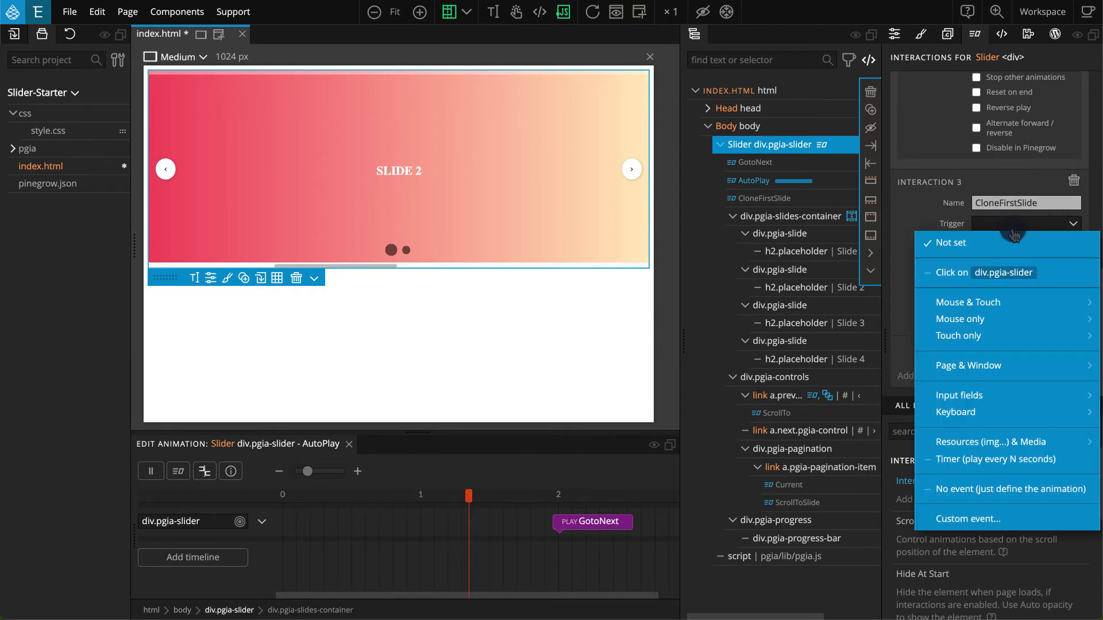
pyautogui.moveTo(995, 365)
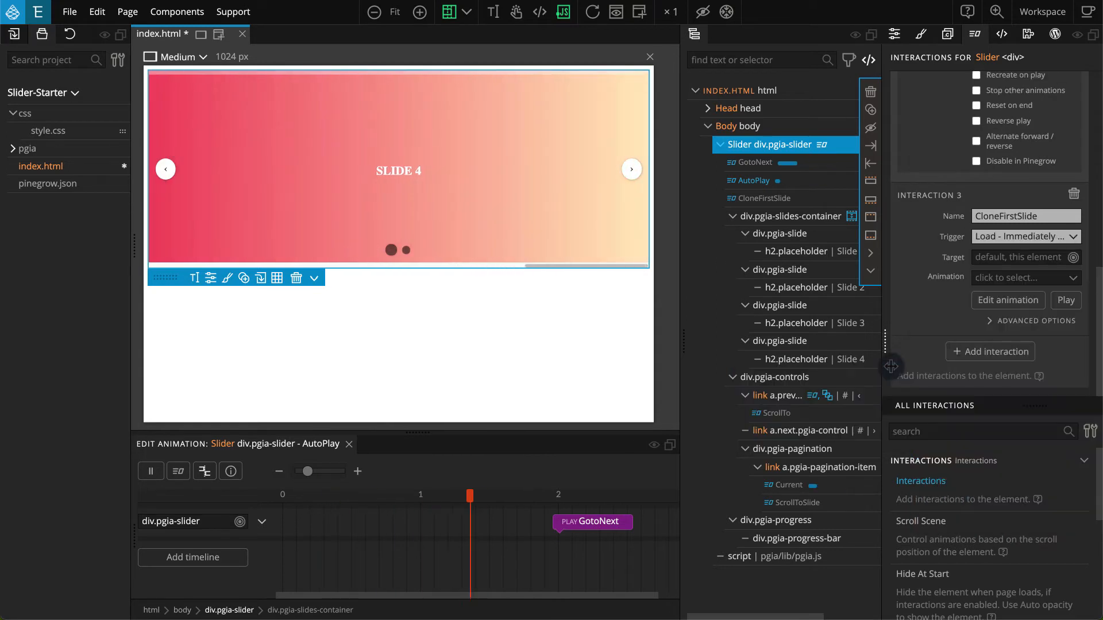
pyautogui.click(892, 368)
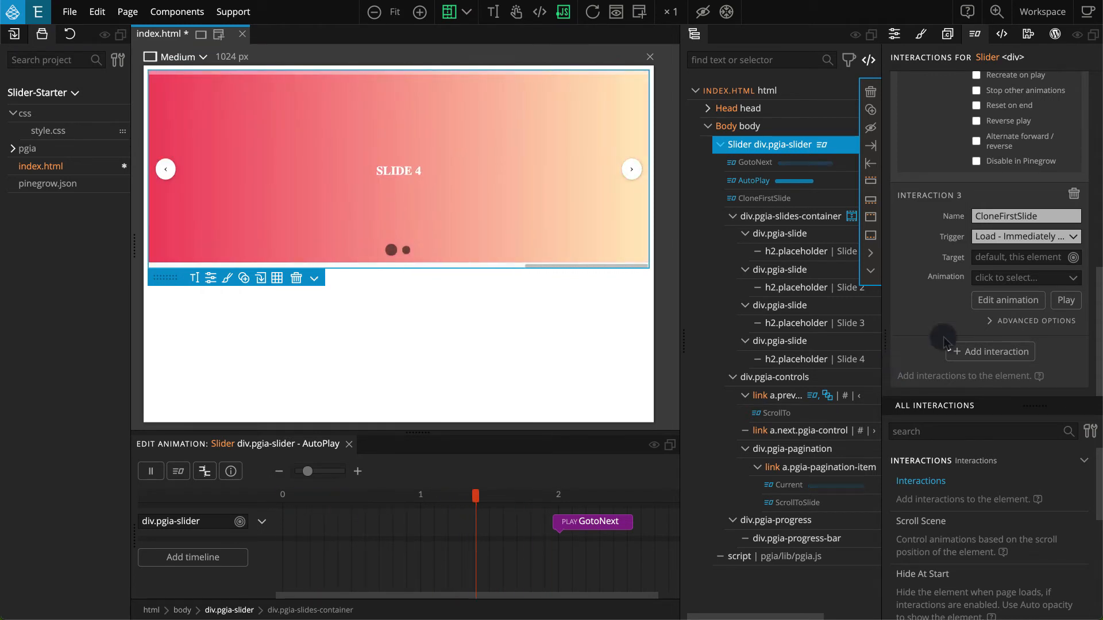
# Create a custom animation for CloneFirstSlide, targeting the first div.pgia-slide, with a set-type transition at 0 s
pyautogui.click(1011, 308)
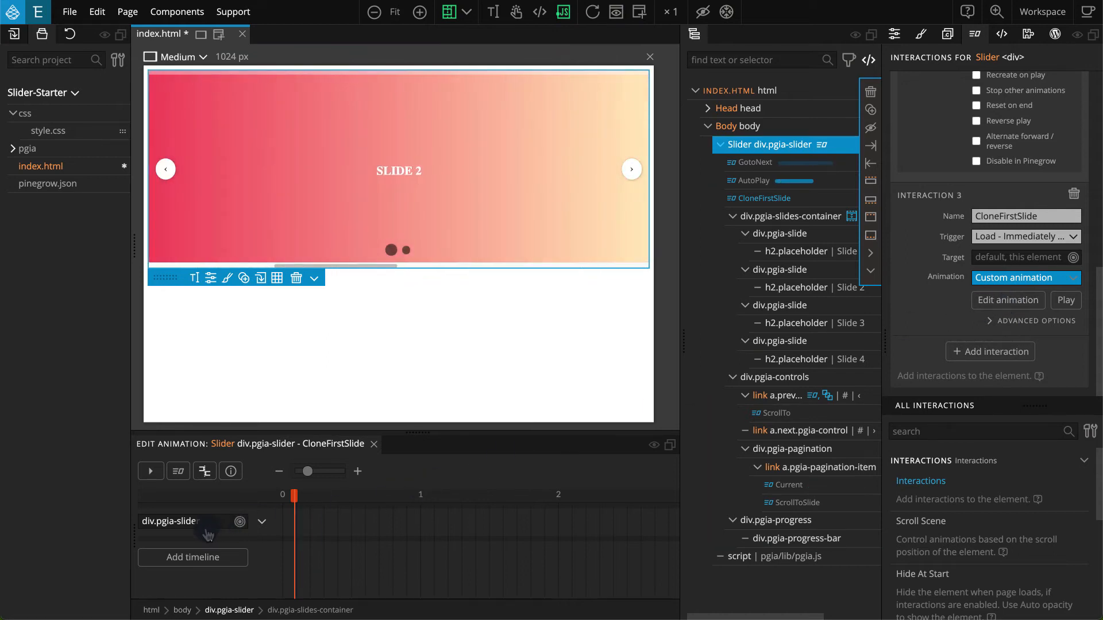
pyautogui.click(209, 532)
pyautogui.moveTo(212, 533)
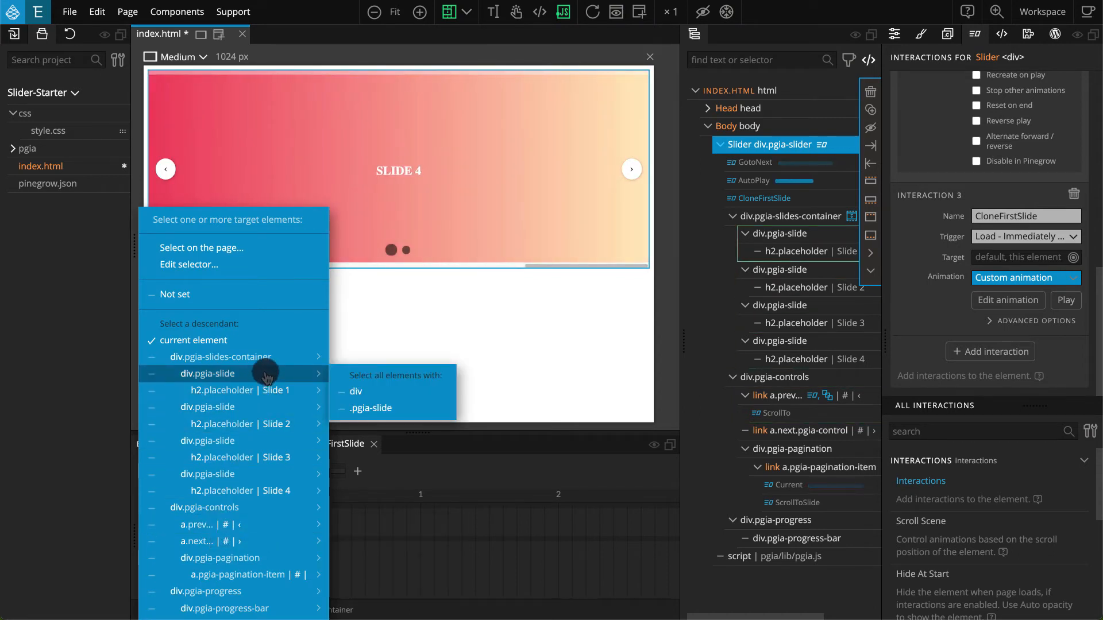
pyautogui.click(267, 374)
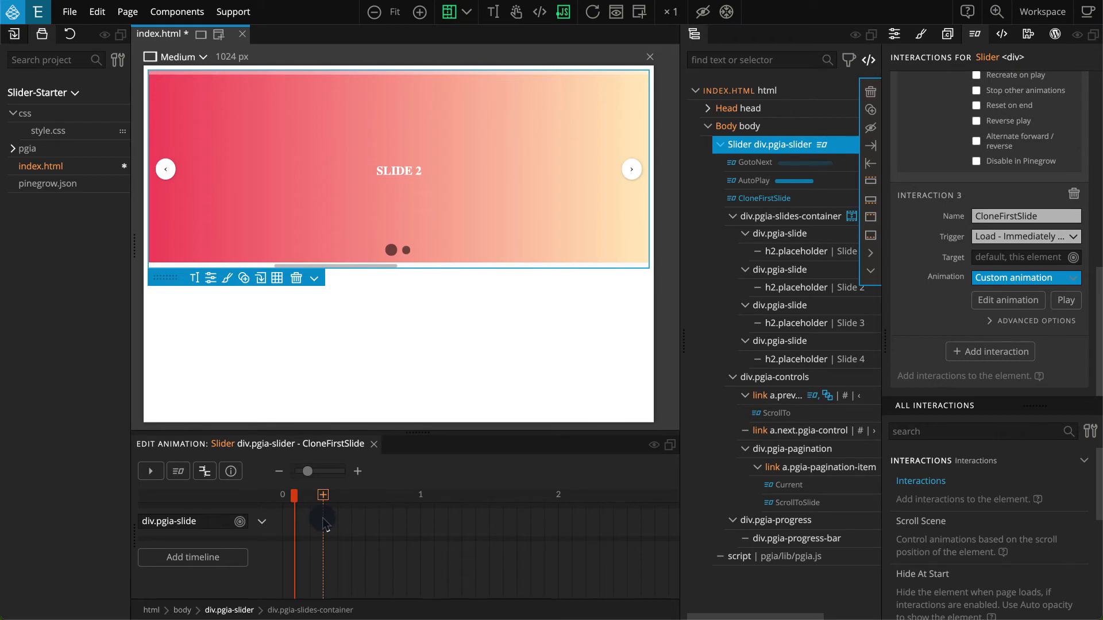
pyautogui.click(325, 523)
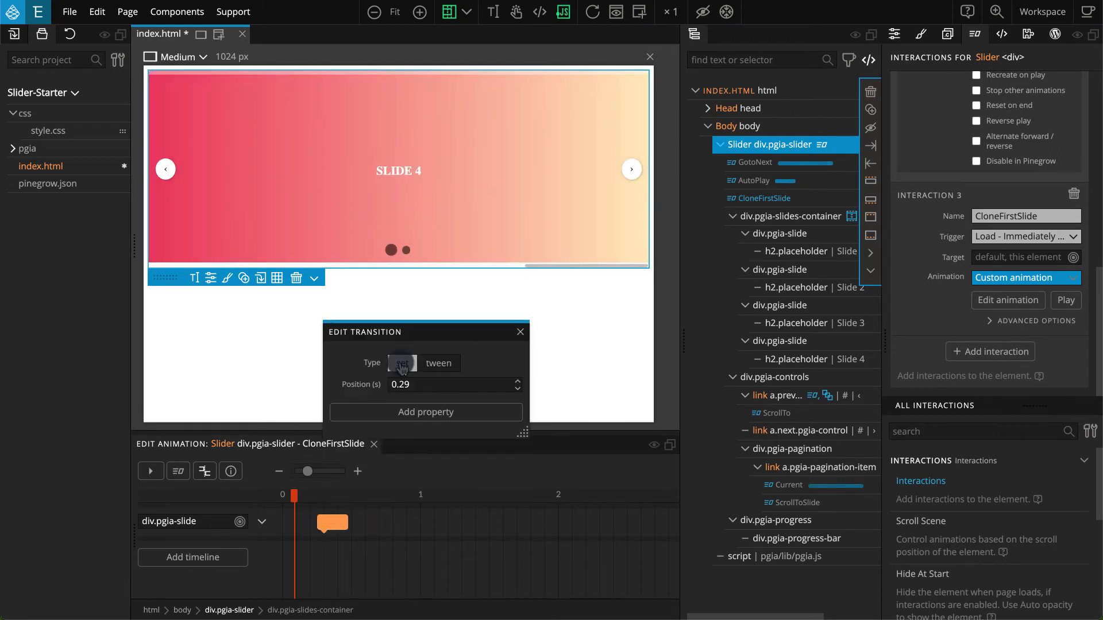
pyautogui.click(402, 363)
pyautogui.click(377, 391)
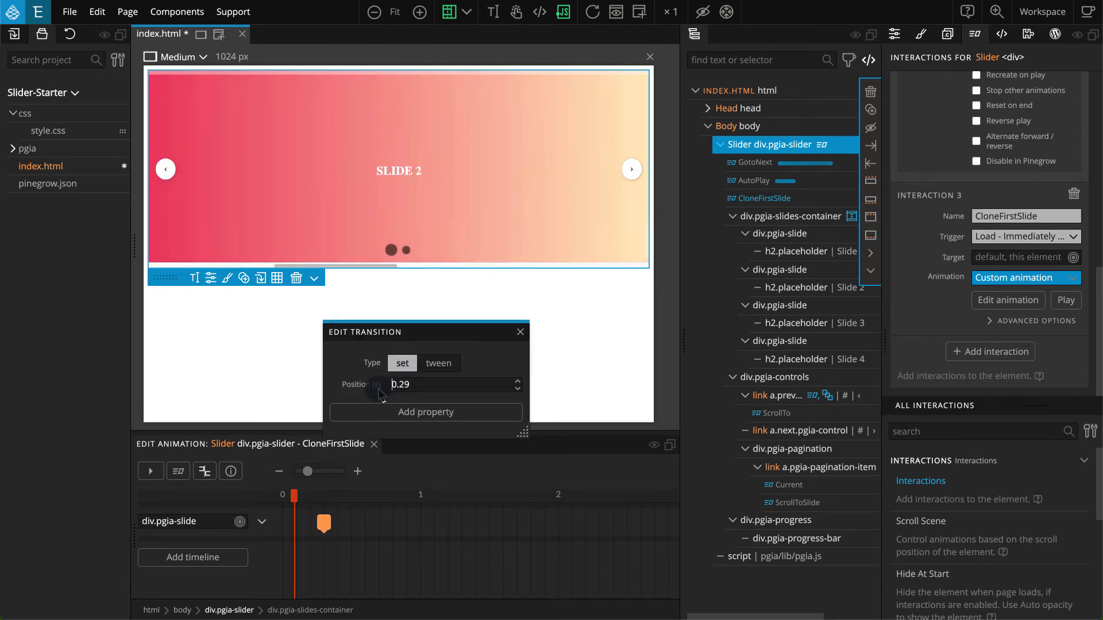
pyautogui.write('0')
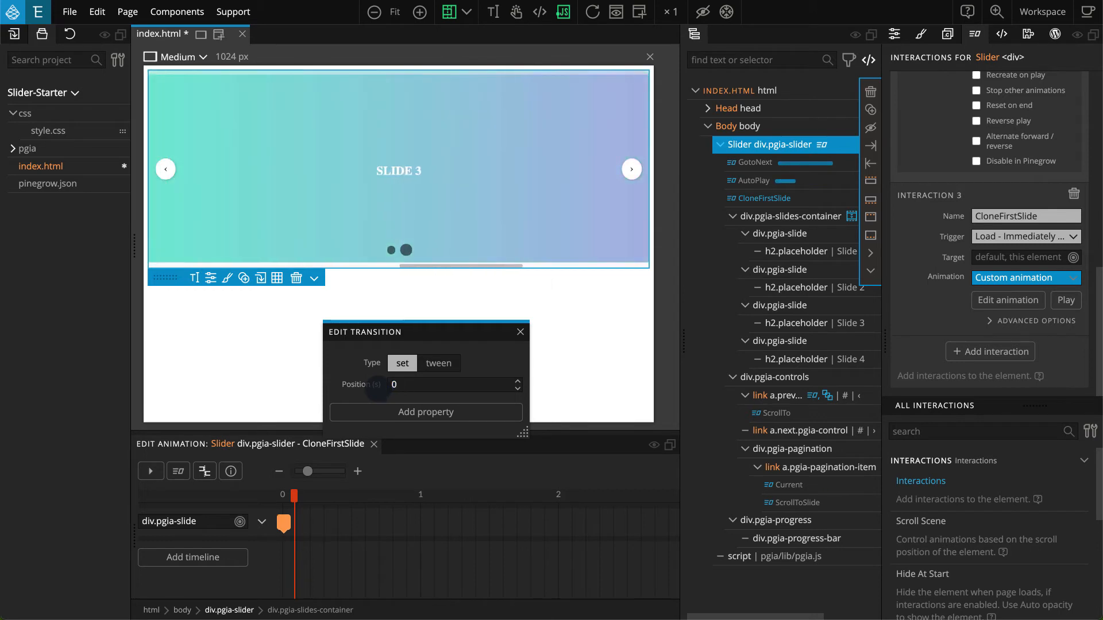
# Give the 0 s transition the DOM properties Create clone and Create insert at, with the insert option set to Append
pyautogui.click(493, 414)
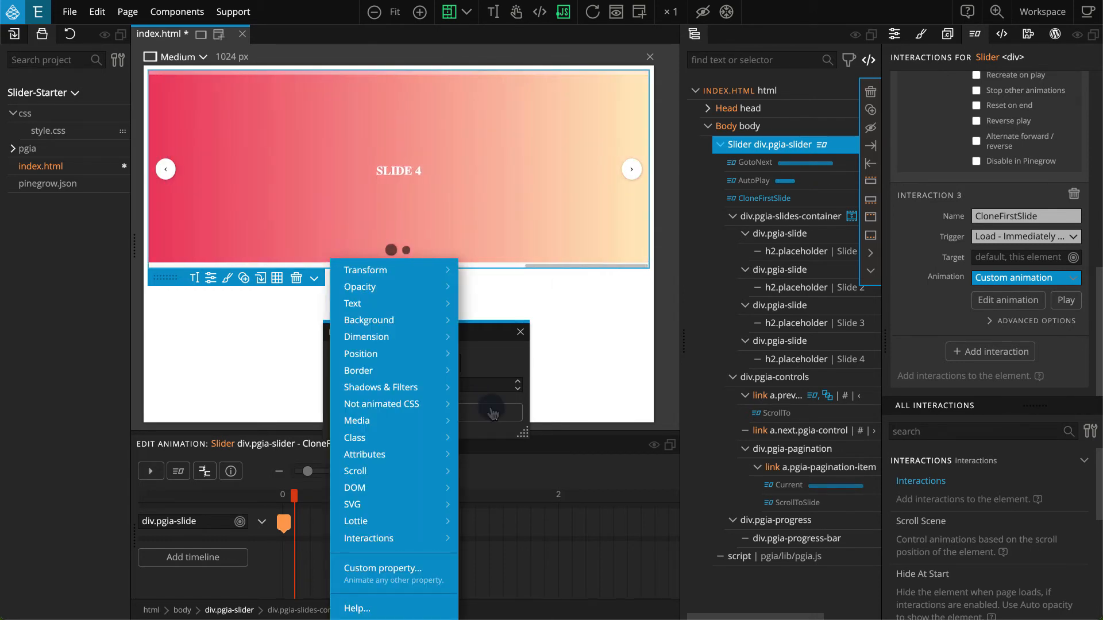
pyautogui.click(424, 490)
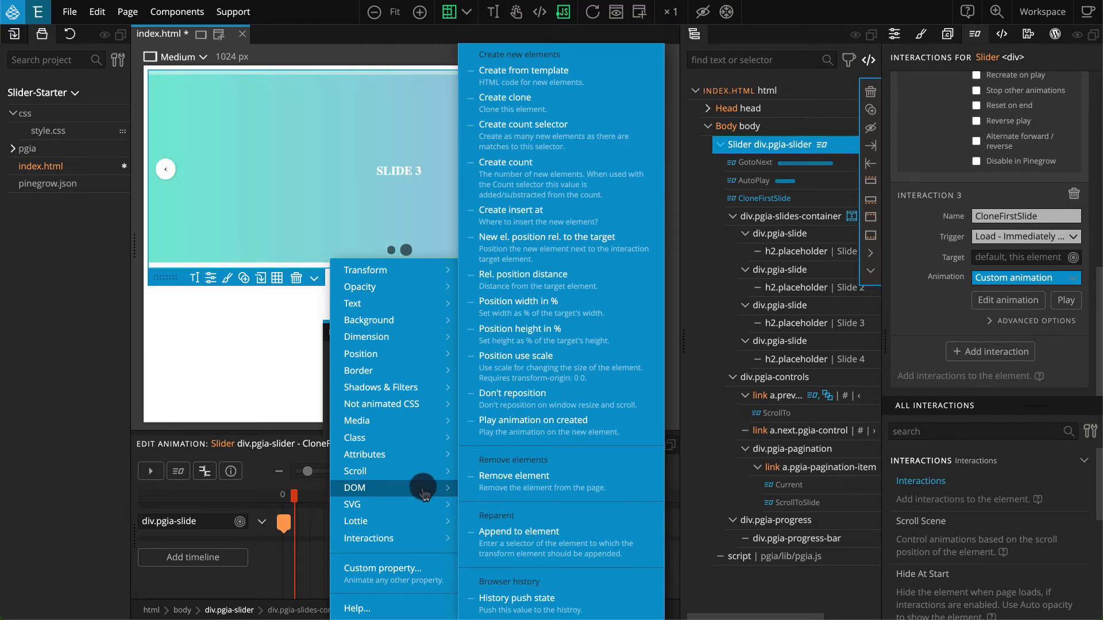
pyautogui.click(587, 103)
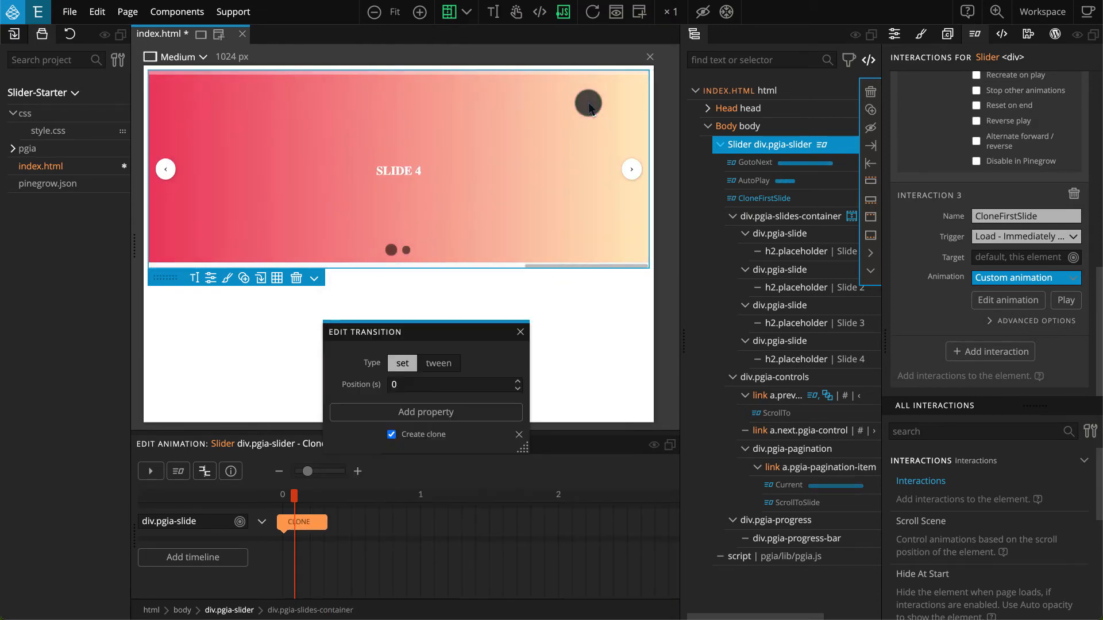
pyautogui.click(495, 412)
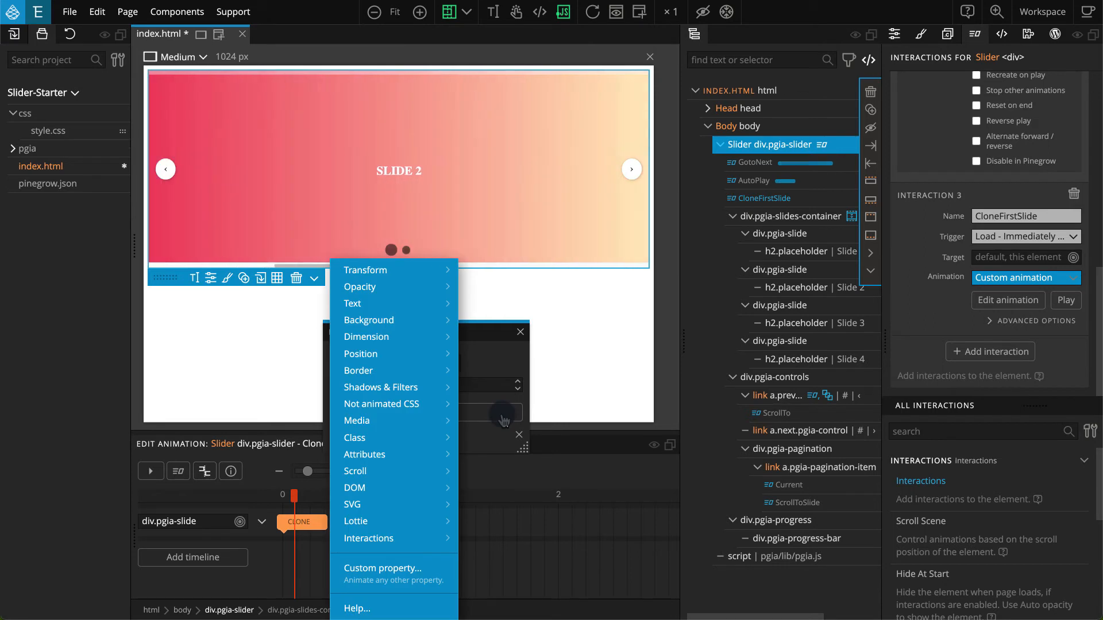
pyautogui.click(434, 488)
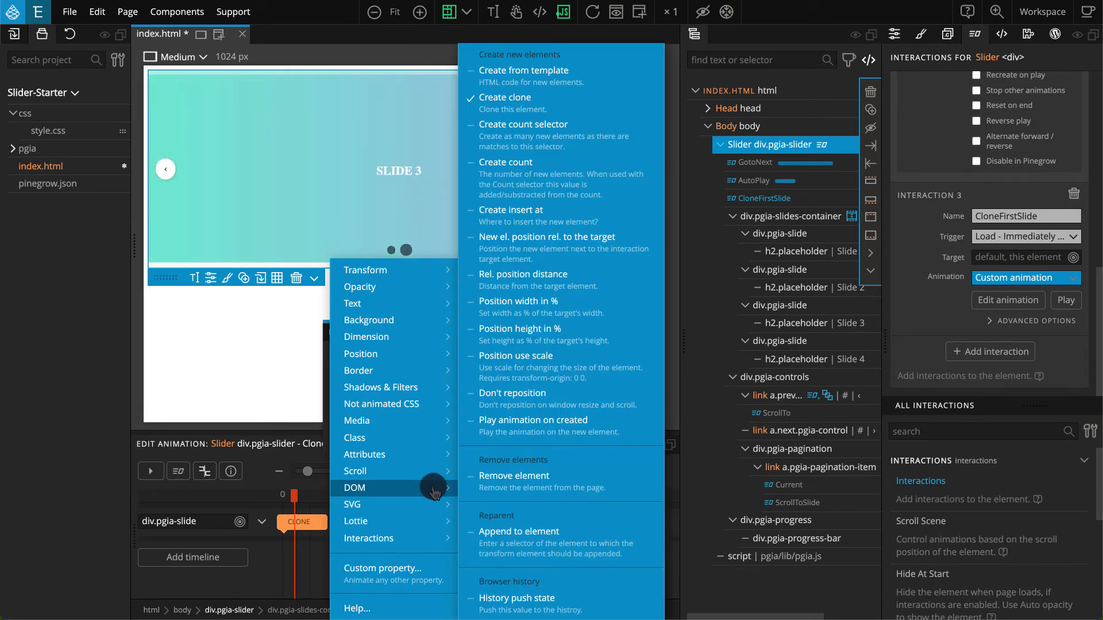
pyautogui.click(634, 211)
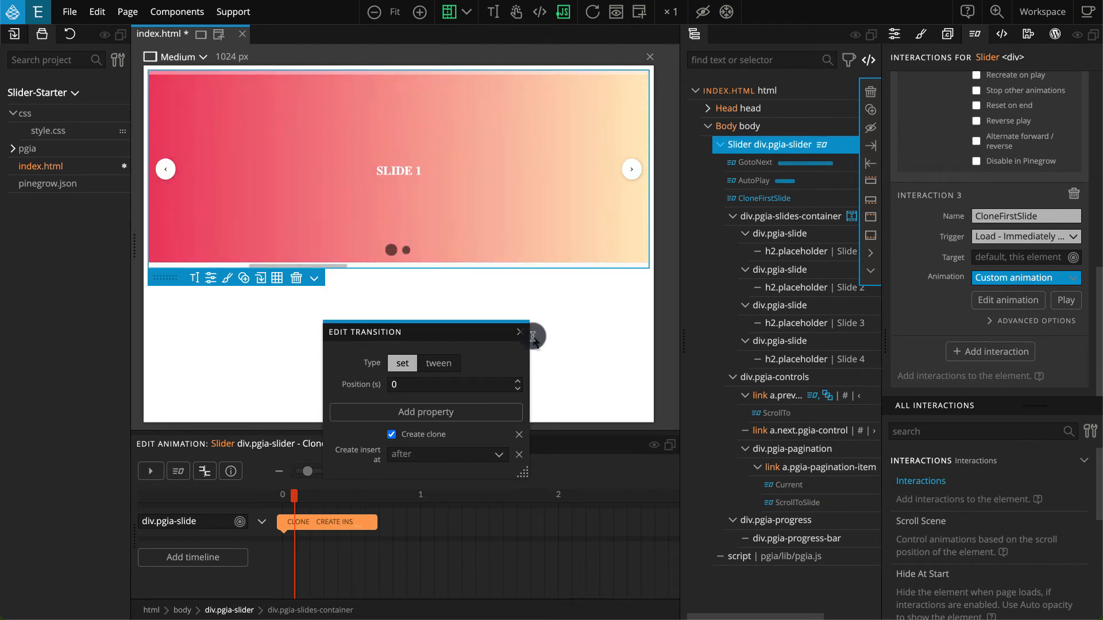
pyautogui.click(444, 460)
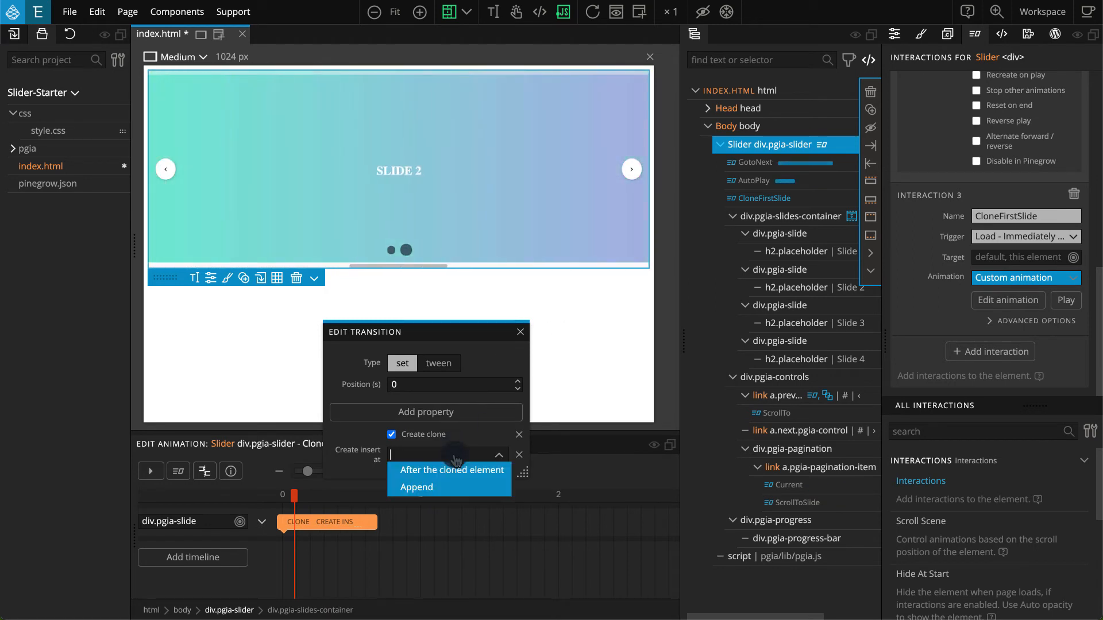
pyautogui.click(451, 486)
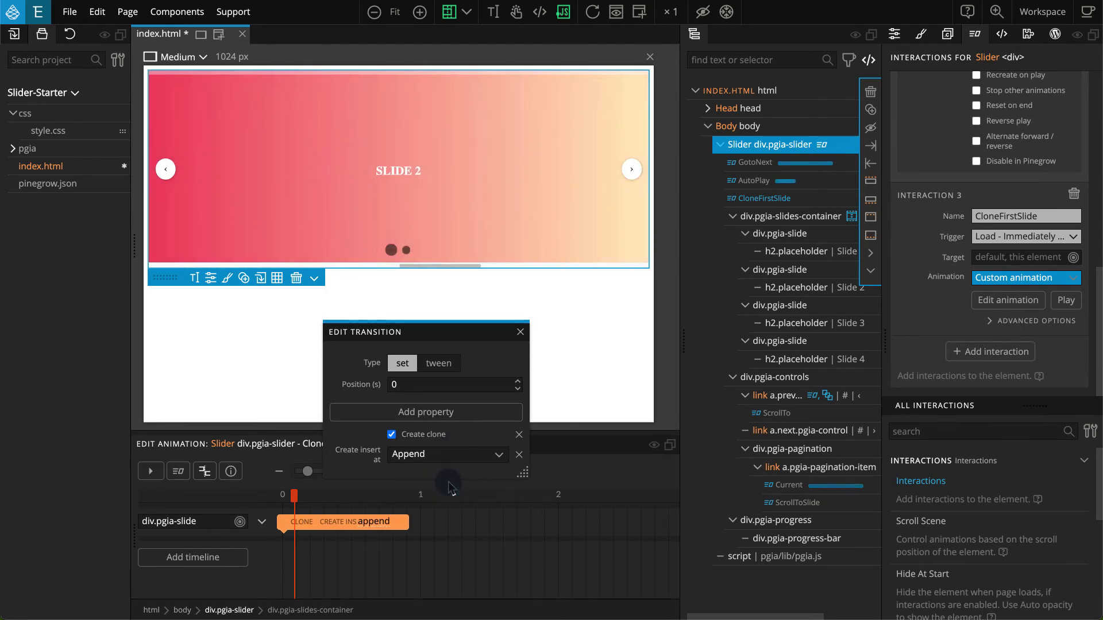
pyautogui.click(451, 486)
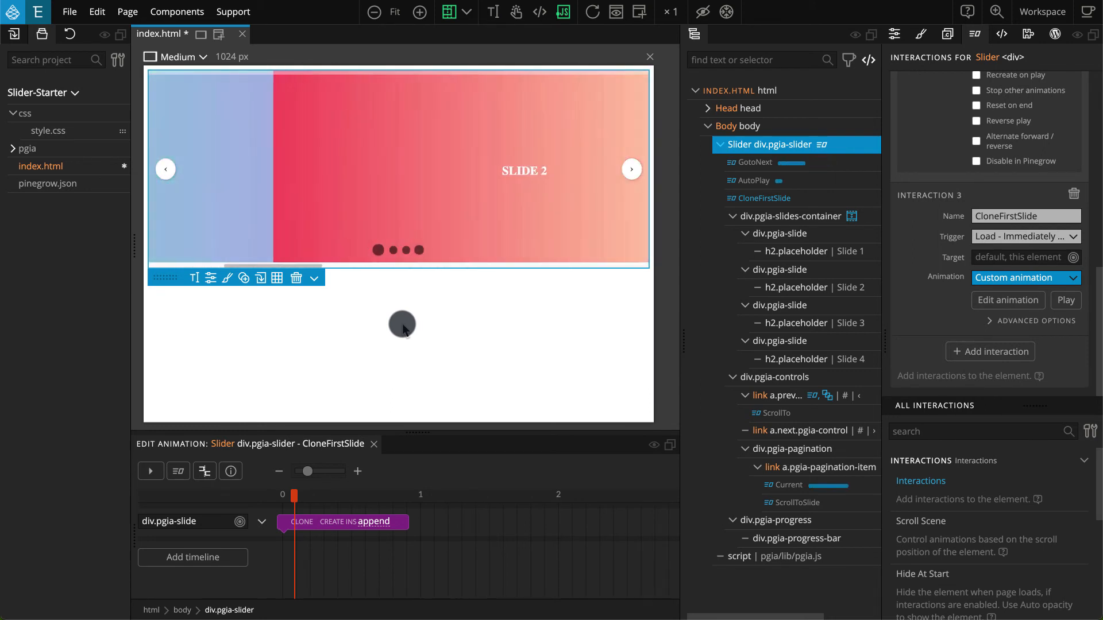
# Open the slider's AutoPlay animation for editing and add a second timeline targeting div.pgia-progress-bar
pyautogui.moveTo(913, 212)
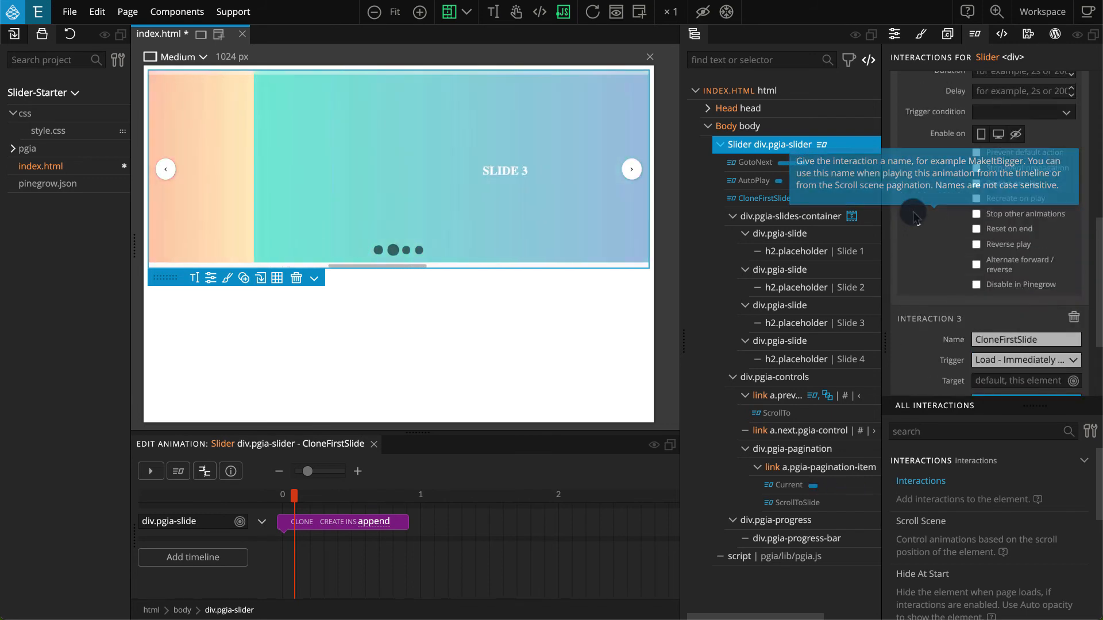
pyautogui.scroll(5, 976, 219)
pyautogui.click(1000, 182)
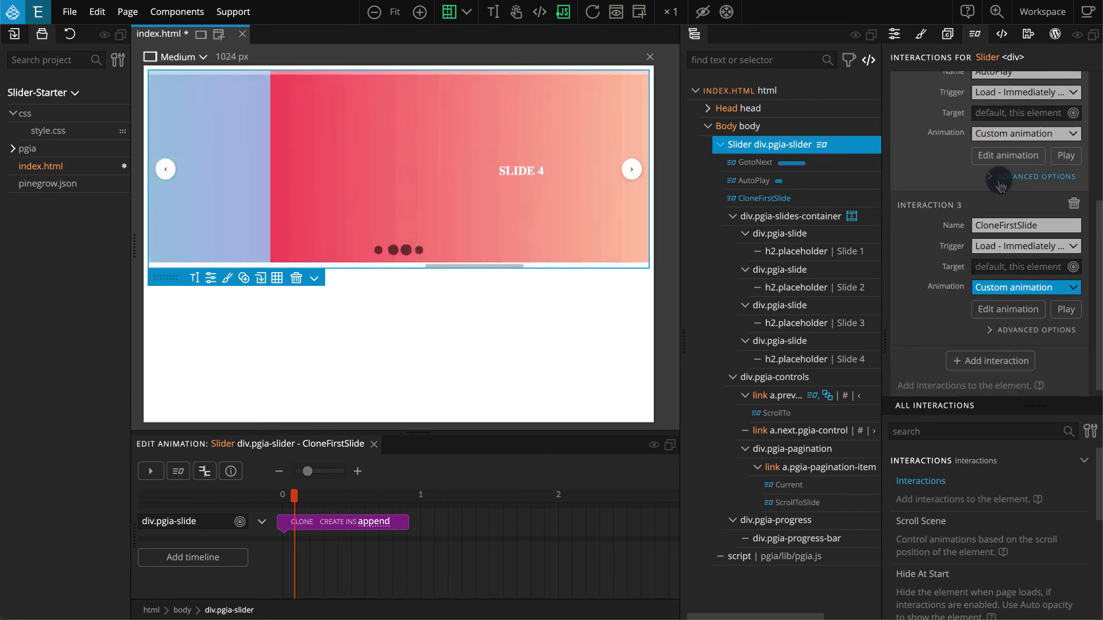
pyautogui.click(1006, 249)
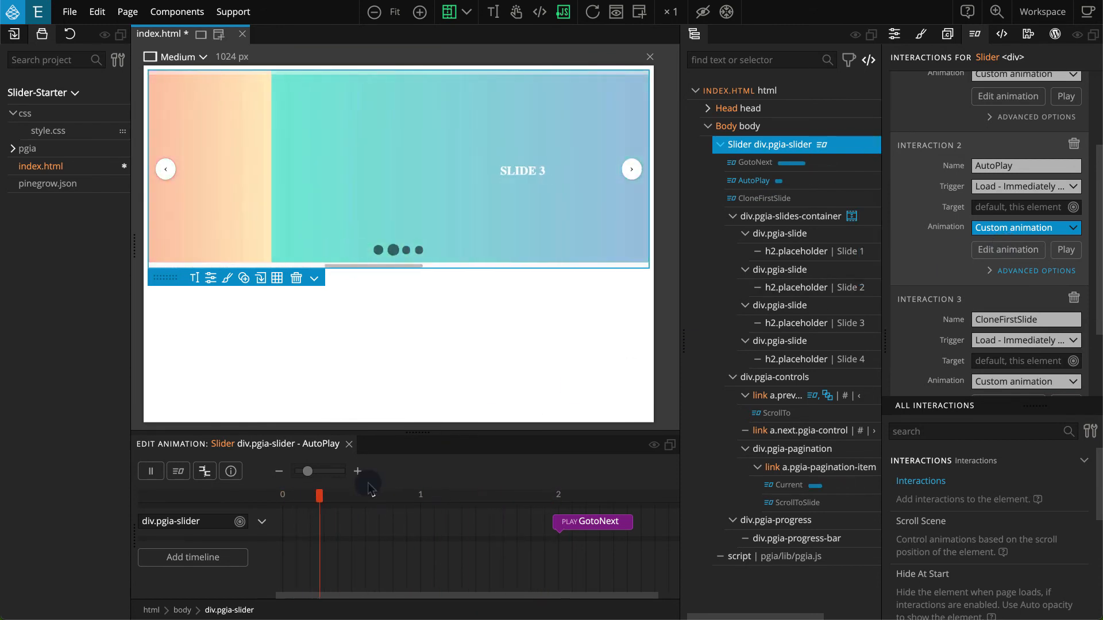
pyautogui.click(203, 558)
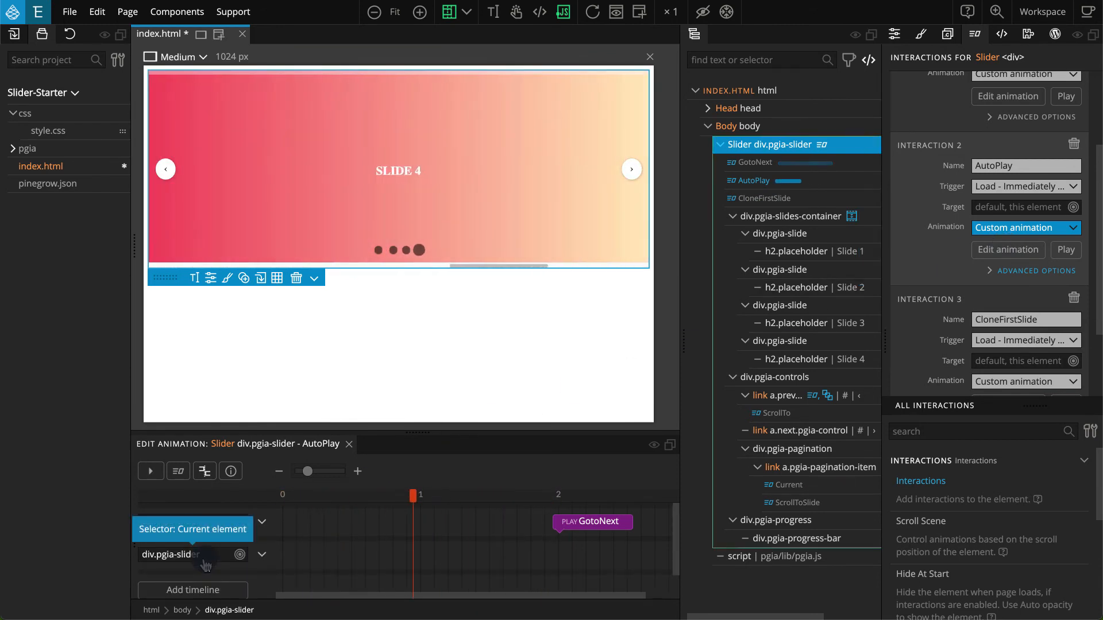
pyautogui.click(205, 565)
pyautogui.moveTo(205, 566)
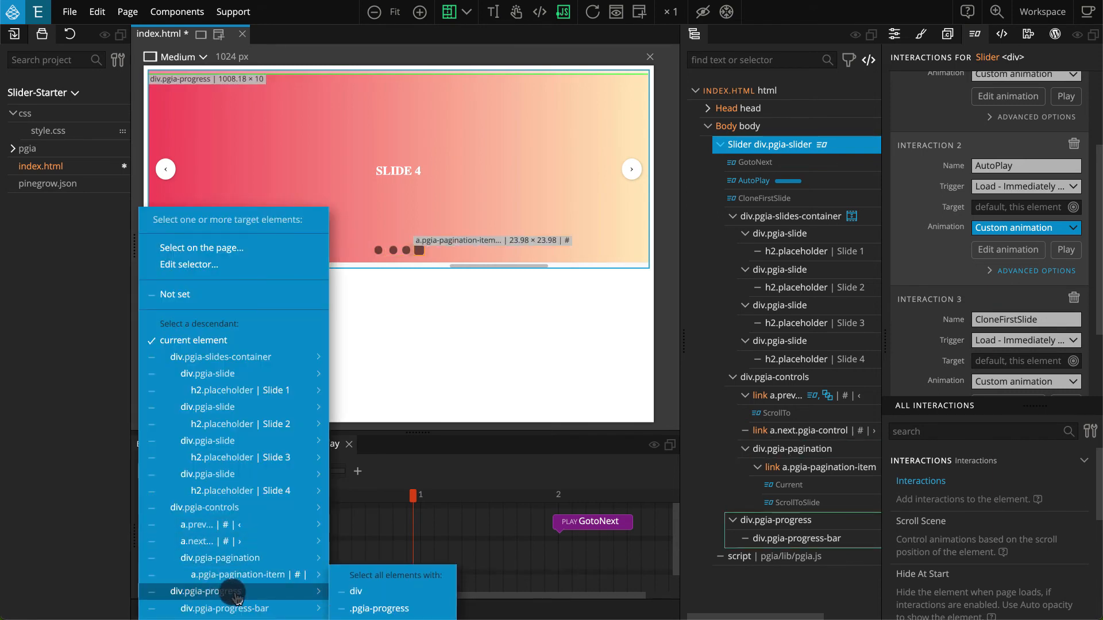
pyautogui.moveTo(281, 613)
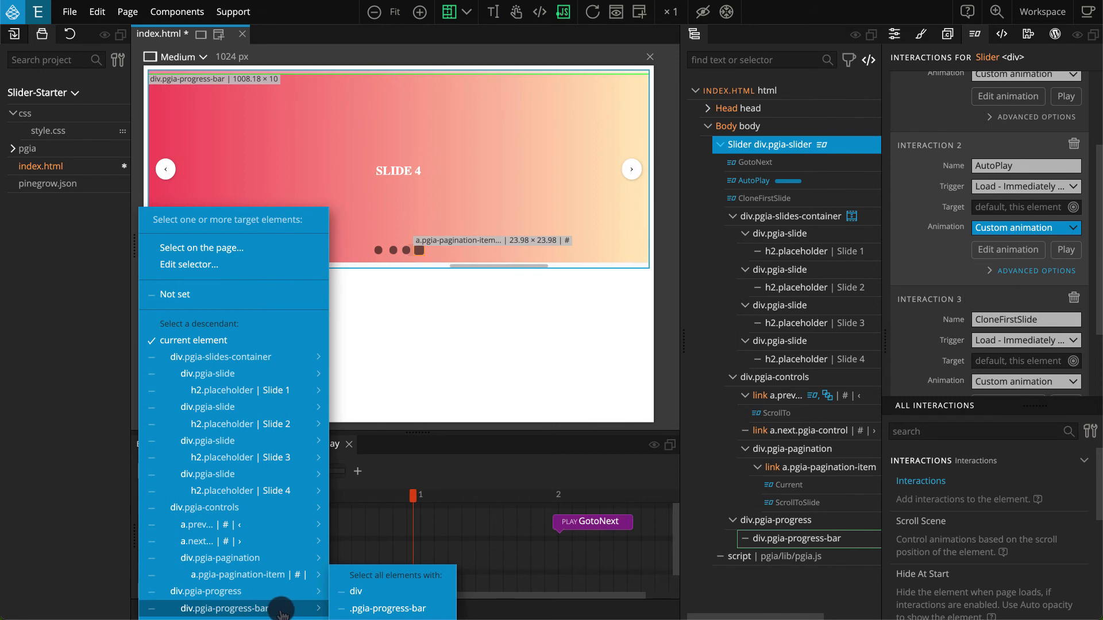
pyautogui.click(282, 613)
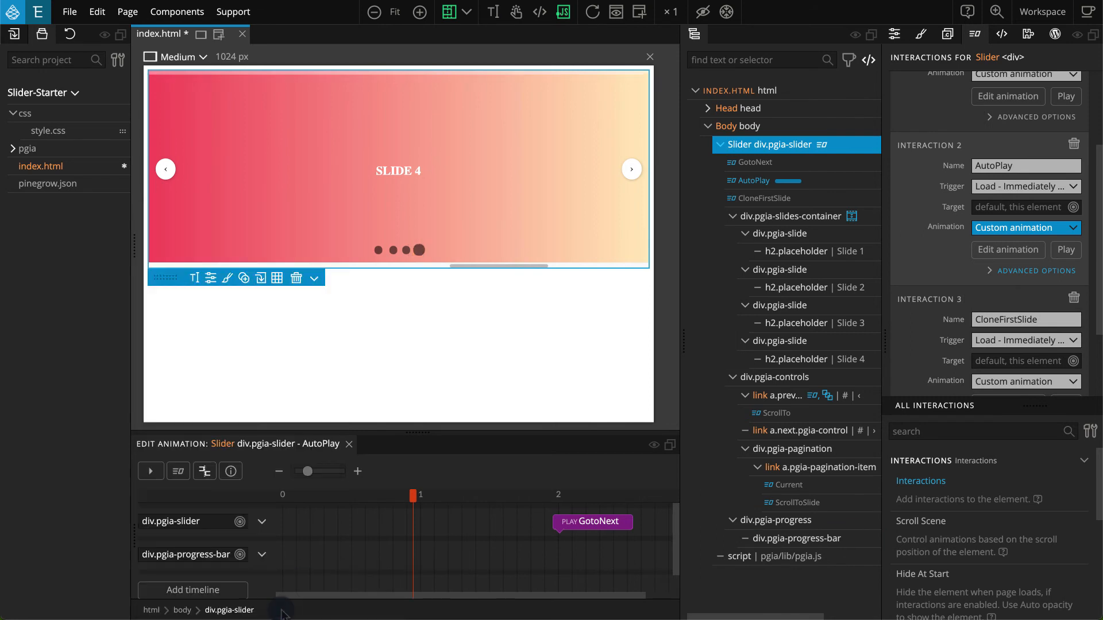
# Add a set-type transition at 0 s on the div.pgia-progress-bar timeline with the Width property set to 0
pyautogui.doubleClick(340, 556)
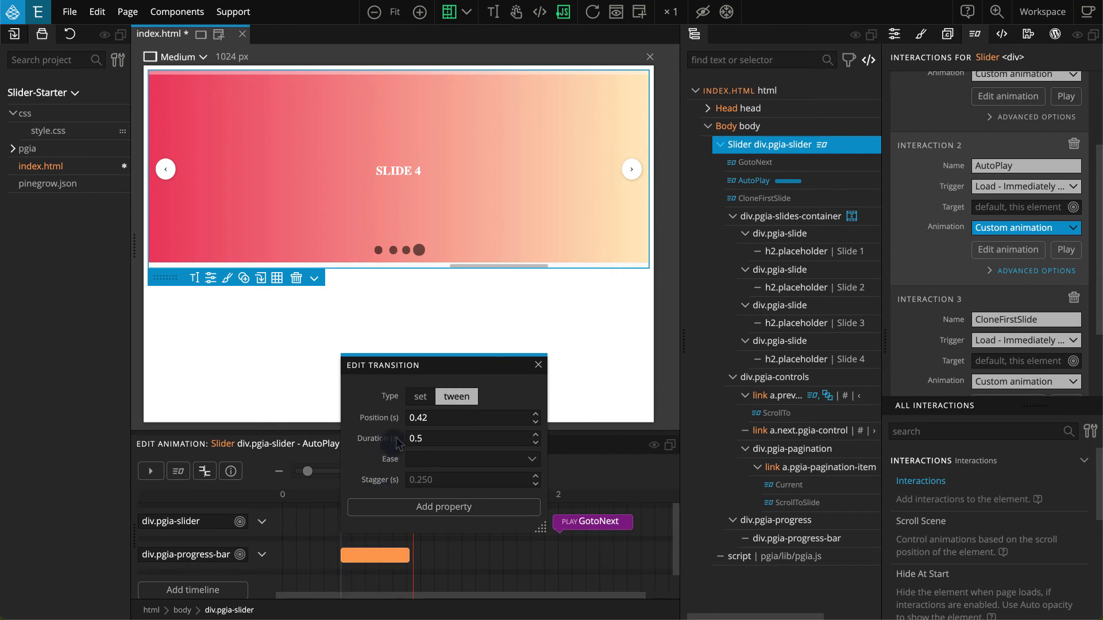
pyautogui.click(419, 397)
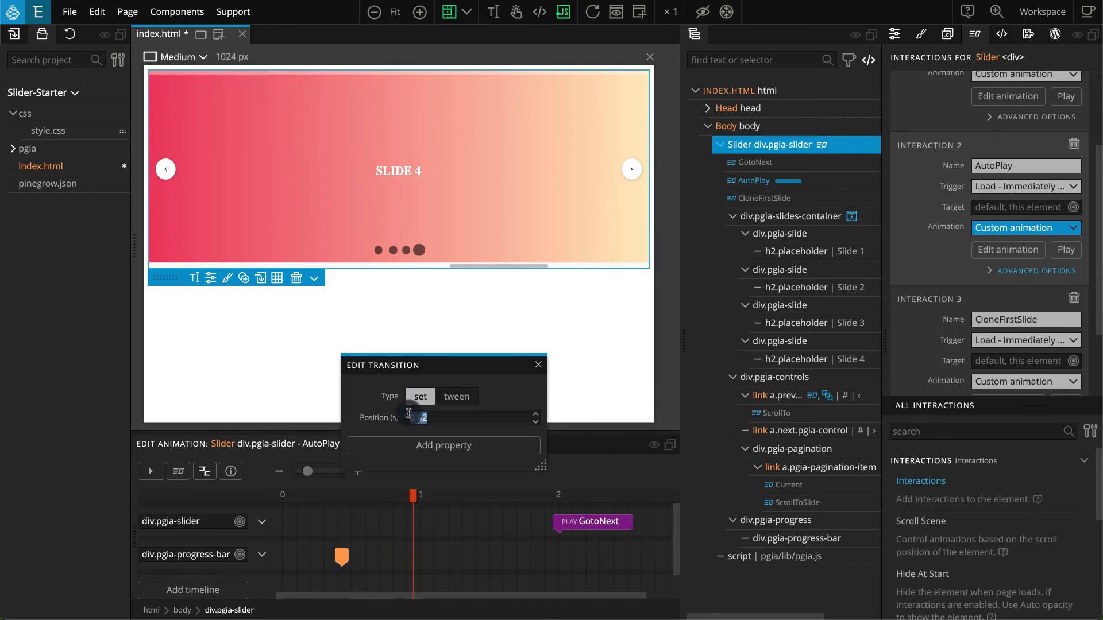
pyautogui.write('0')
pyautogui.click(524, 451)
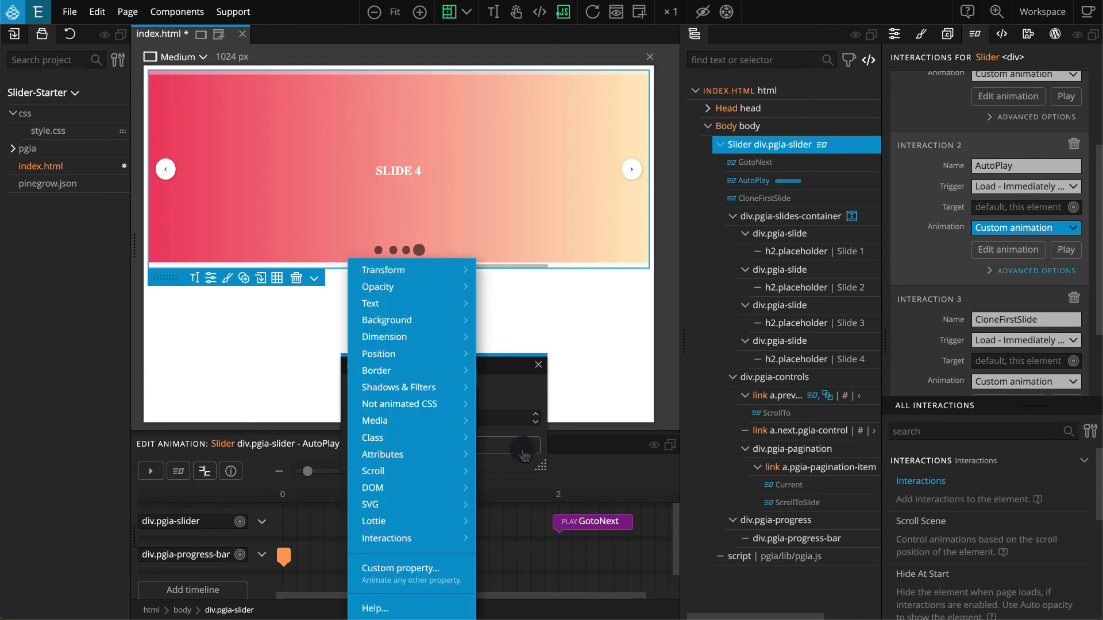
pyautogui.moveTo(445, 337)
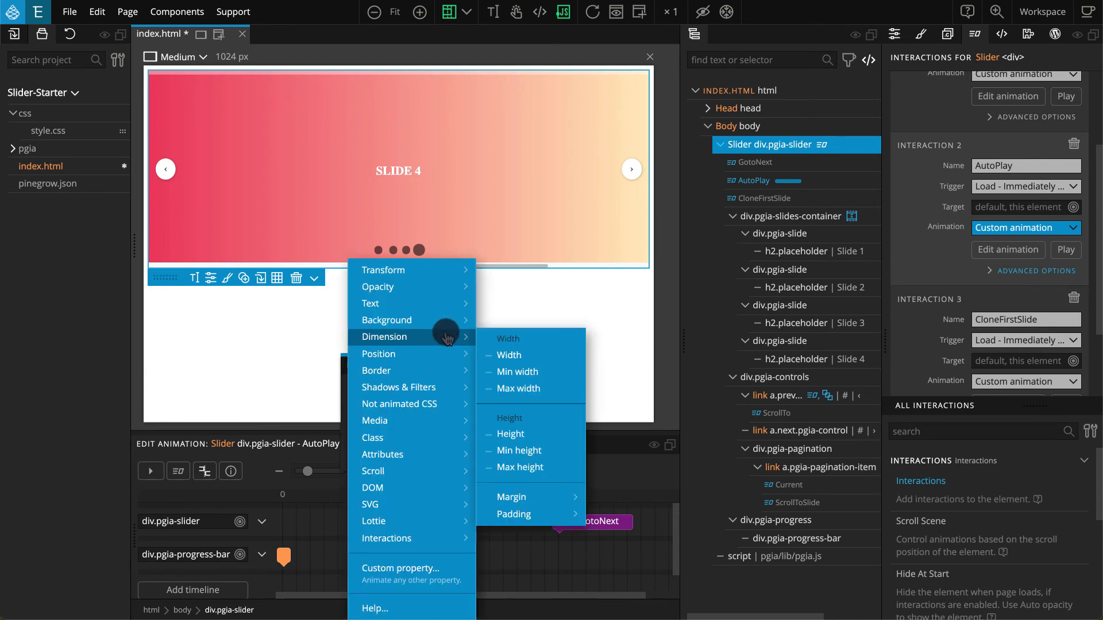
pyautogui.click(572, 356)
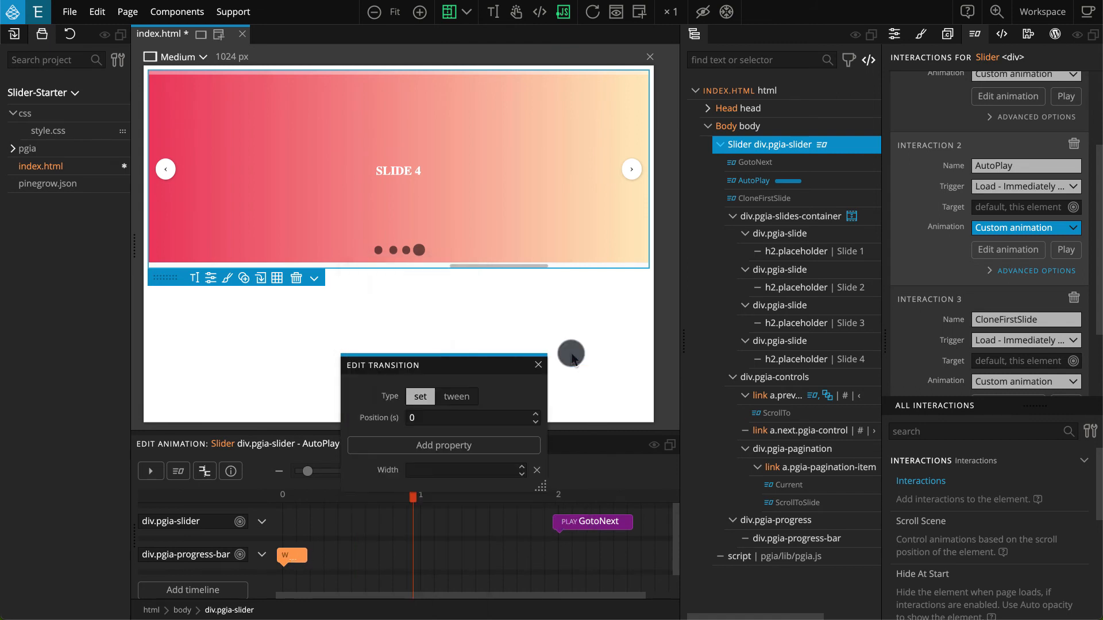
pyautogui.write('0')
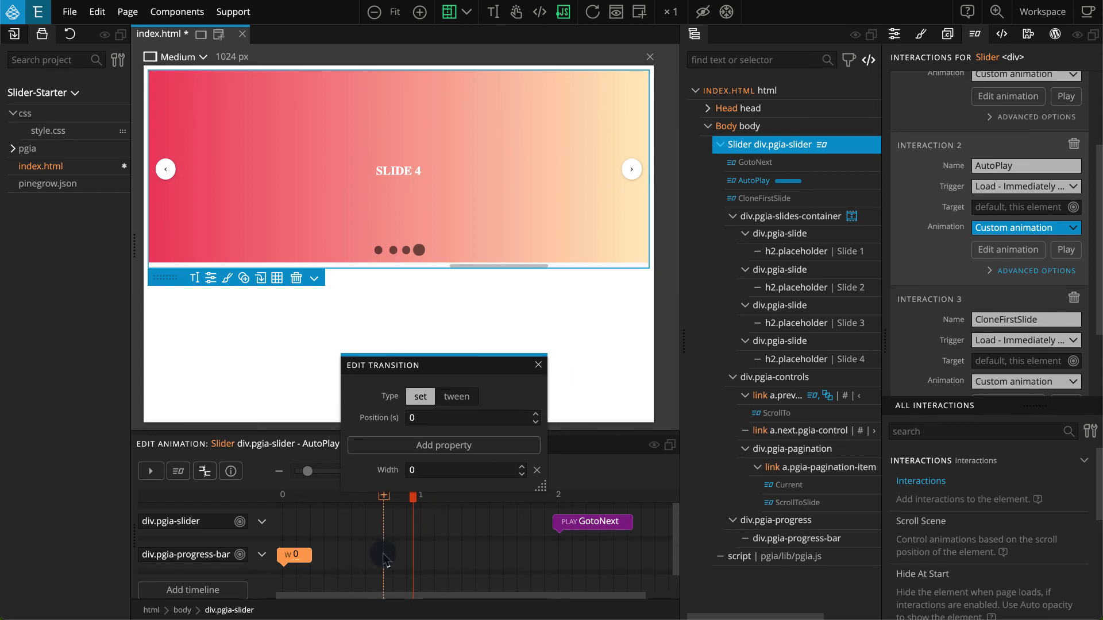
# Add a tween transition for div.pgia-progress-bar at position 0 s with a 2 s duration and Linear.easeNone ease
pyautogui.click(383, 556)
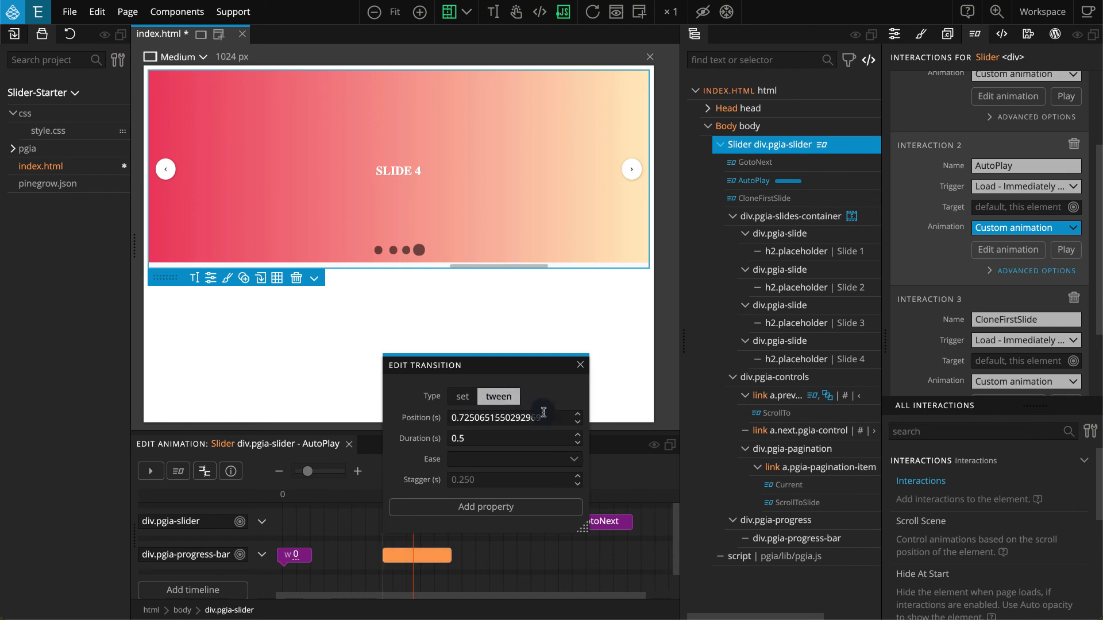
pyautogui.moveTo(549, 415); pyautogui.dragTo(455, 415)
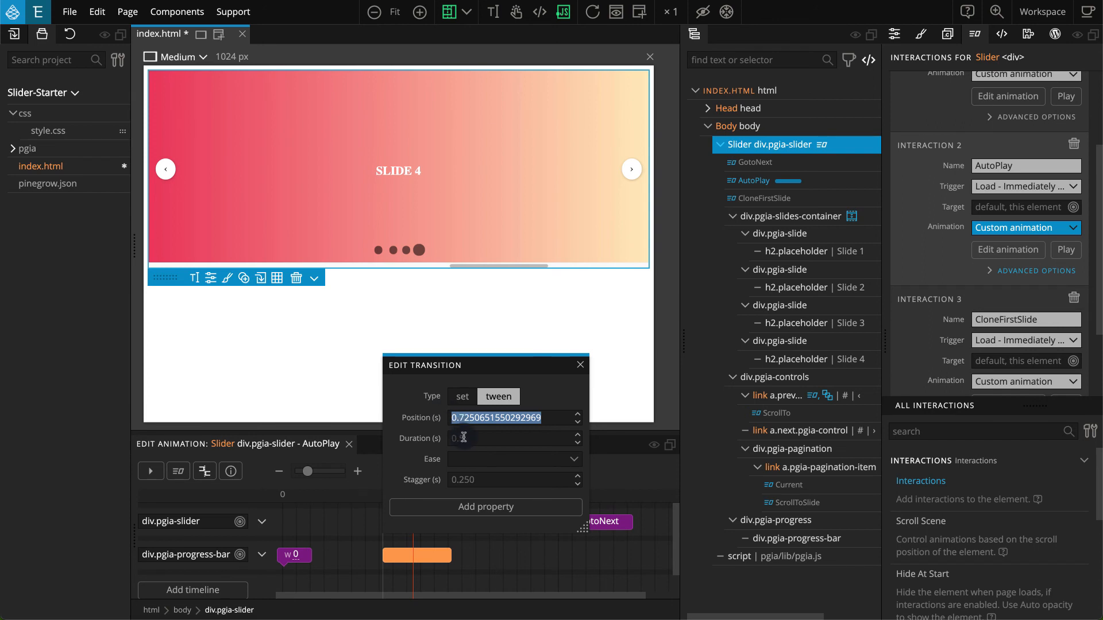
pyautogui.write('0')
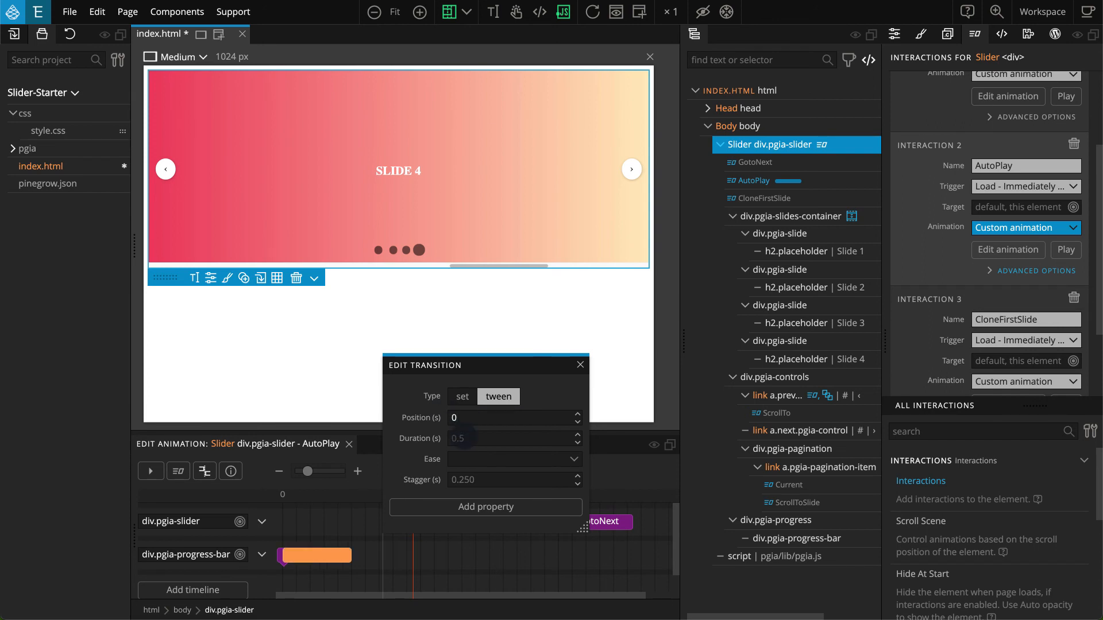
pyautogui.click(465, 438)
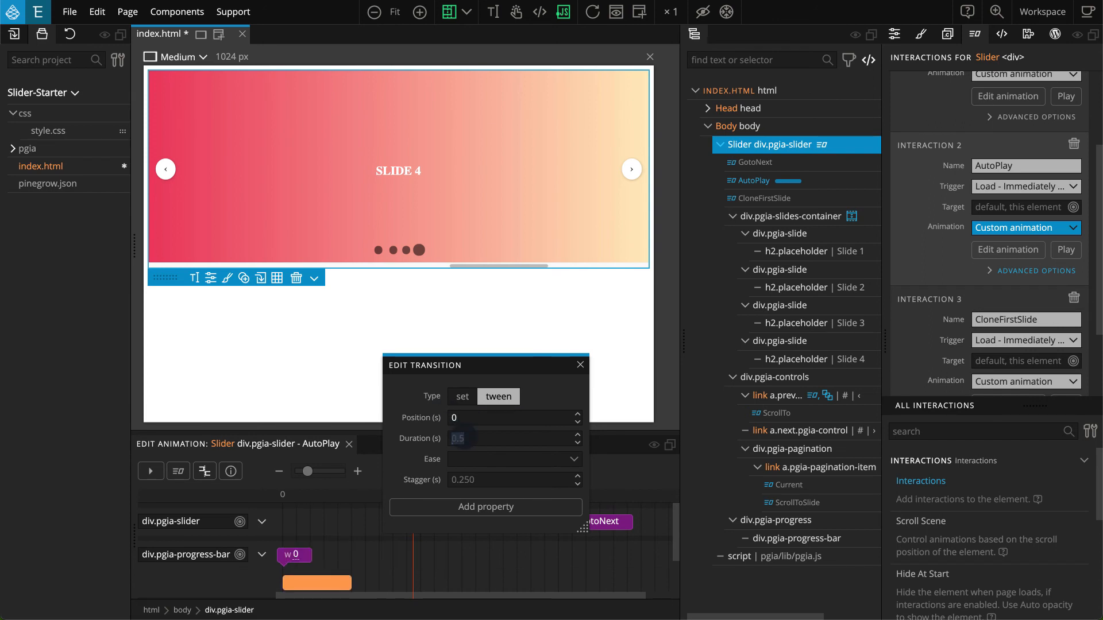
pyautogui.write('2')
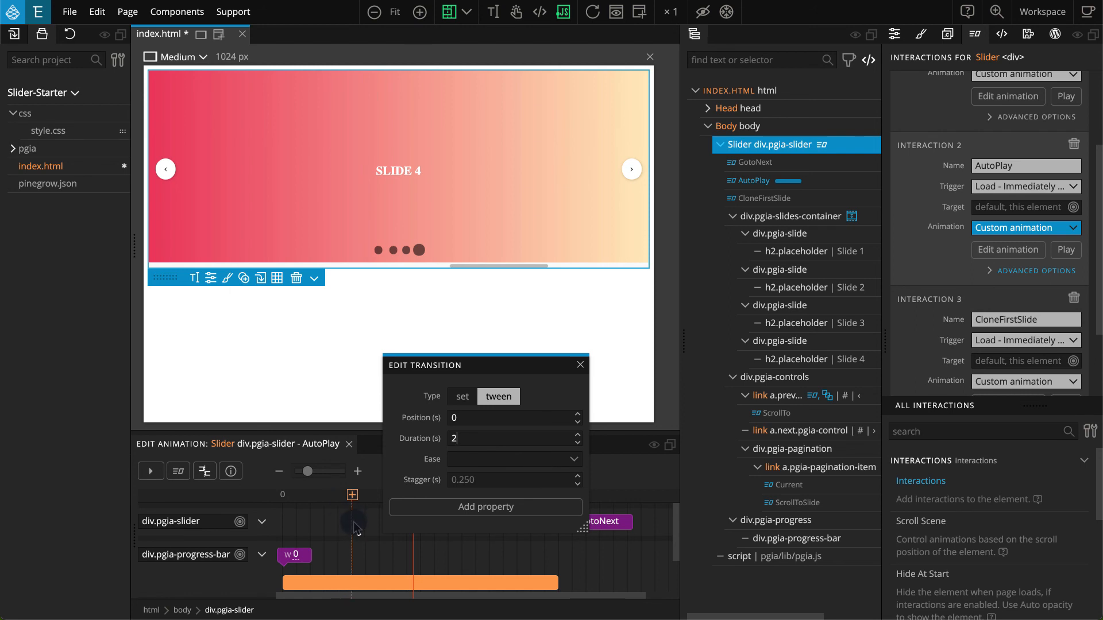
pyautogui.click(488, 459)
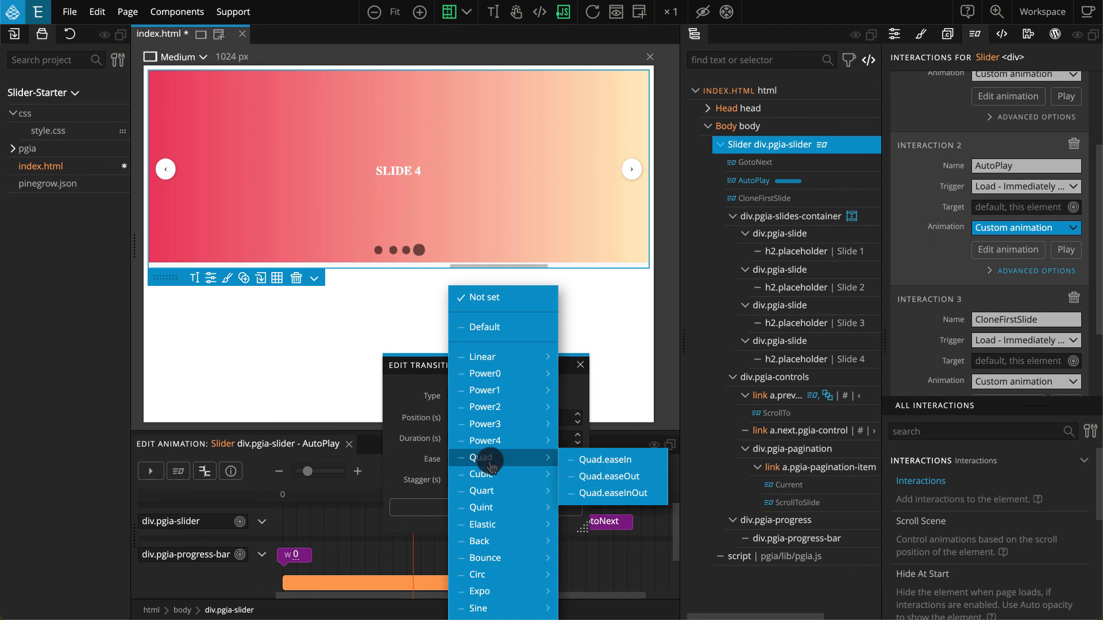
pyautogui.moveTo(542, 359)
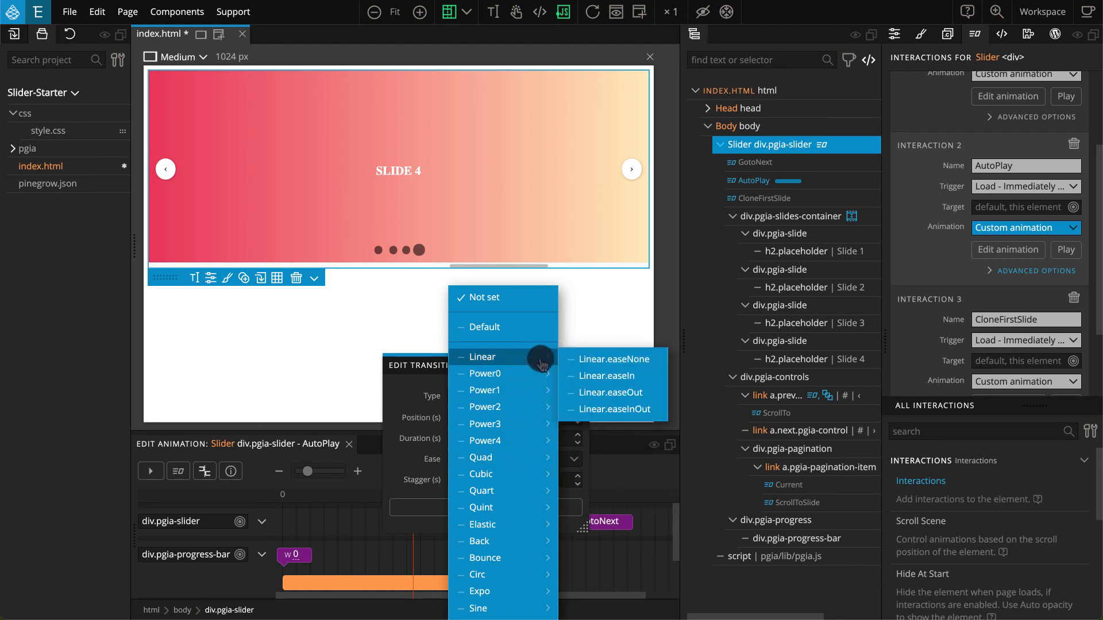
pyautogui.click(657, 361)
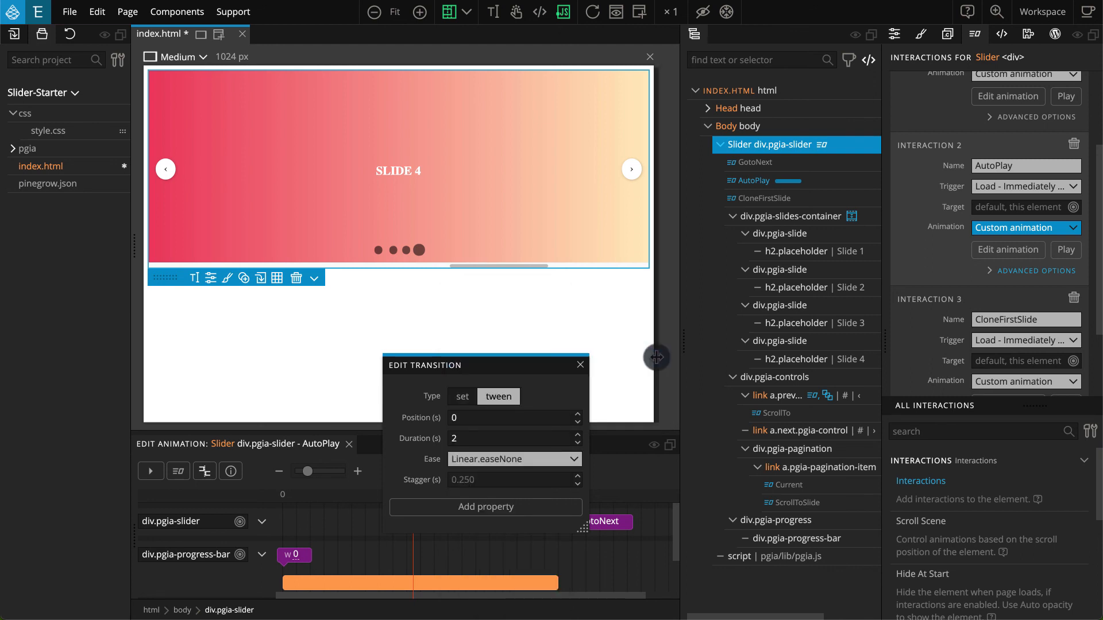
# Give the progress bar's 2 s tween a Width of 100%, close the transition settings and reload the page
pyautogui.click(557, 508)
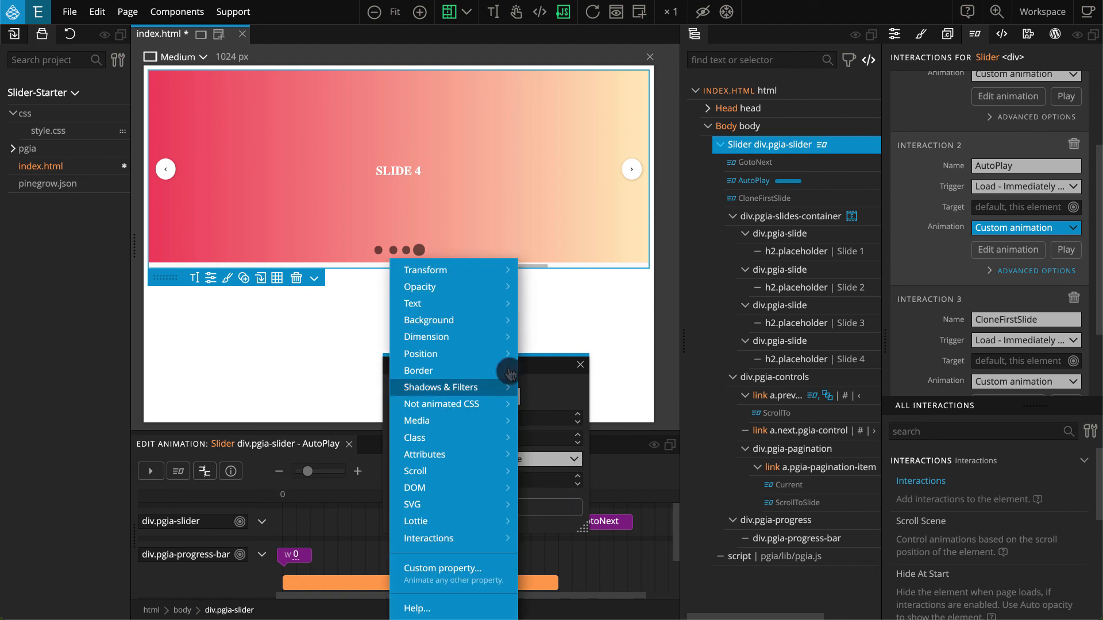
pyautogui.moveTo(499, 337)
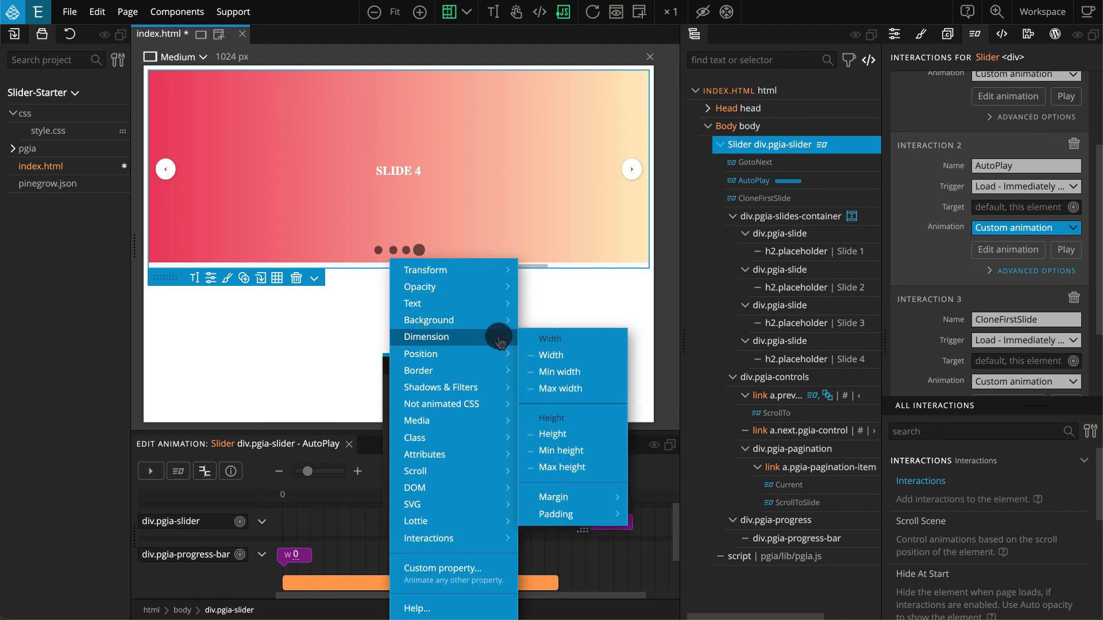
pyautogui.click(614, 356)
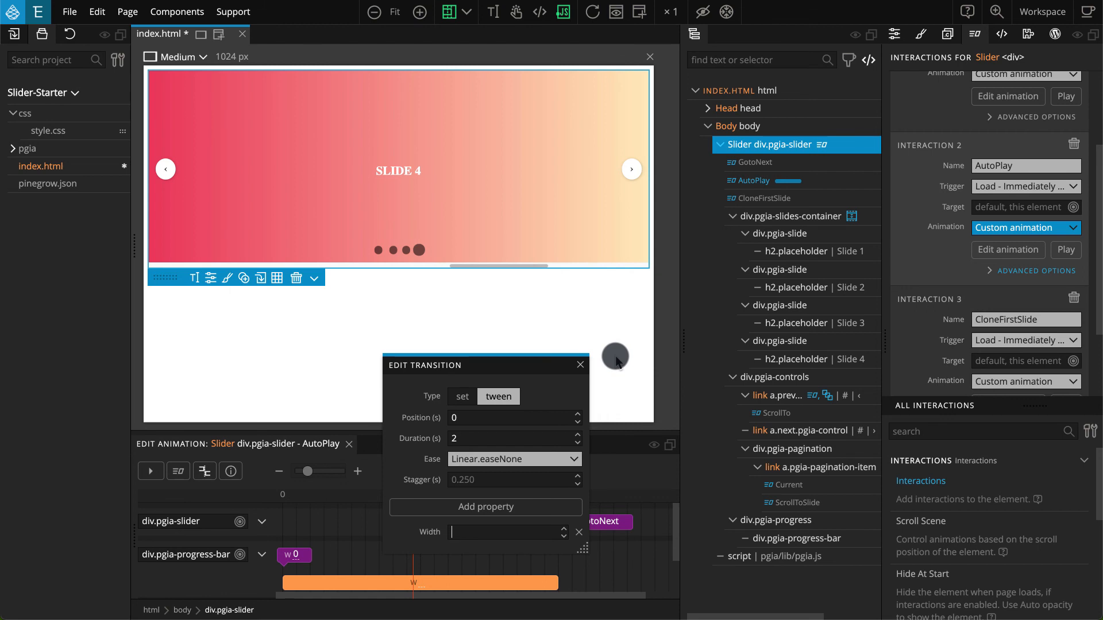
pyautogui.write('100%')
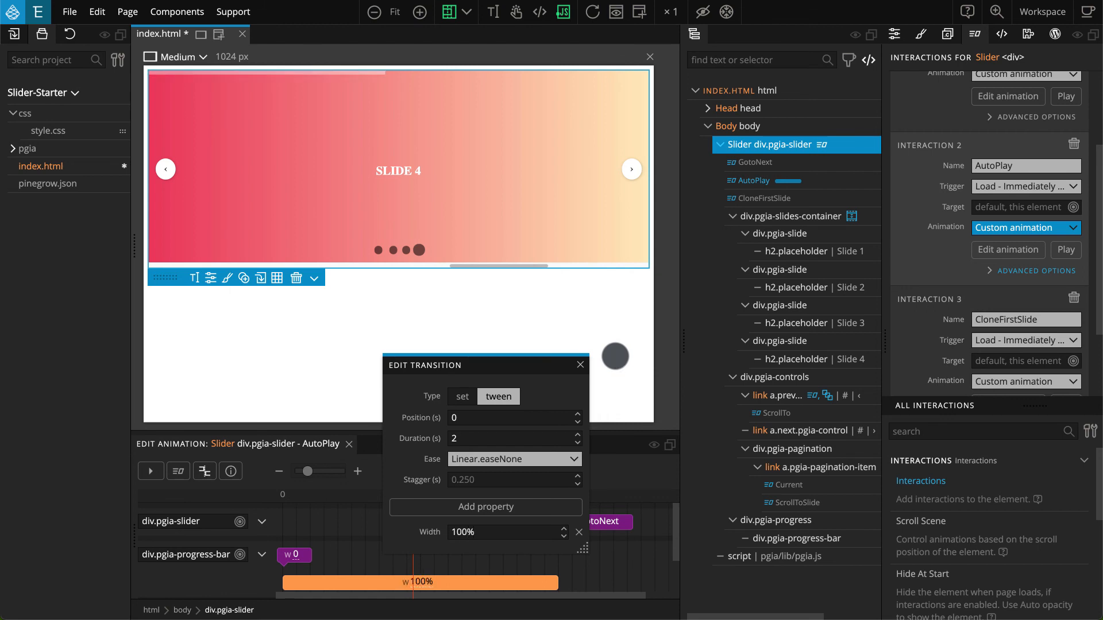
pyautogui.click(580, 364)
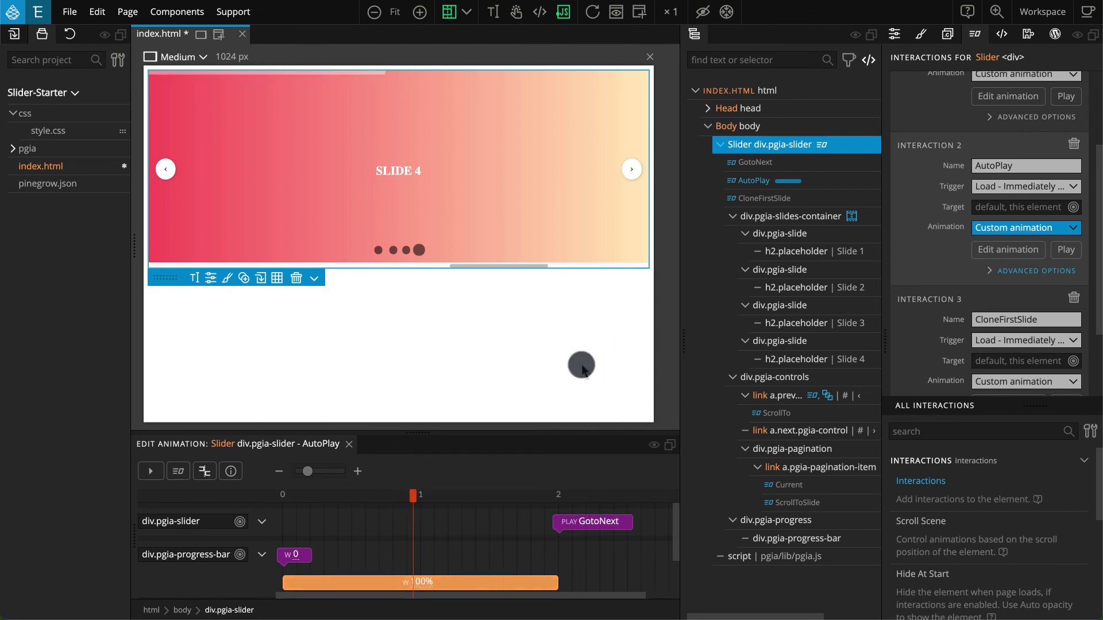
pyautogui.press('super+r')
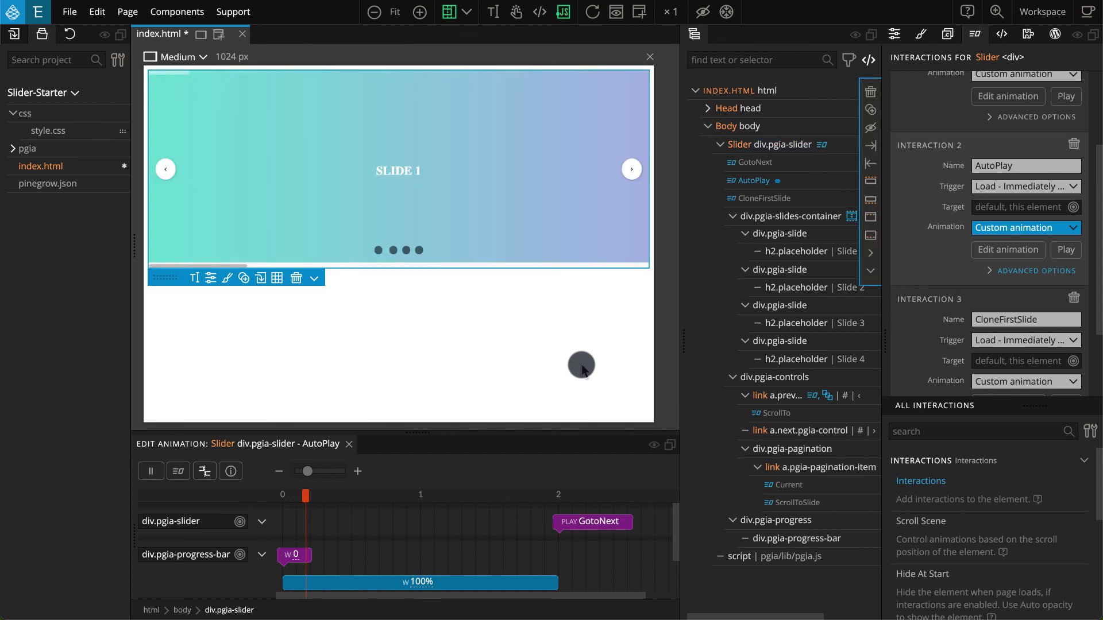